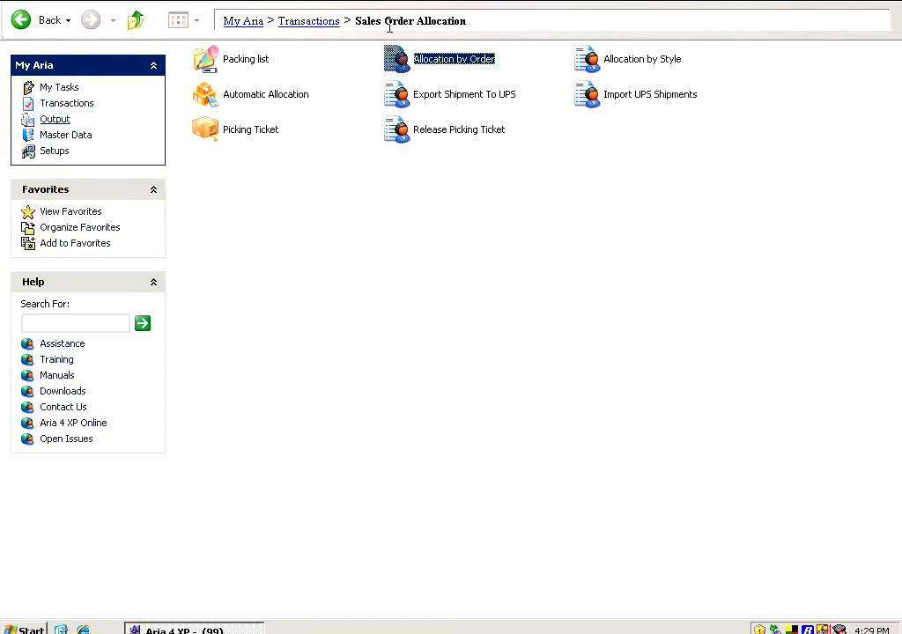
Step: Open Allocation by Order and load a sales order by entering its order number
double_click(438, 68)
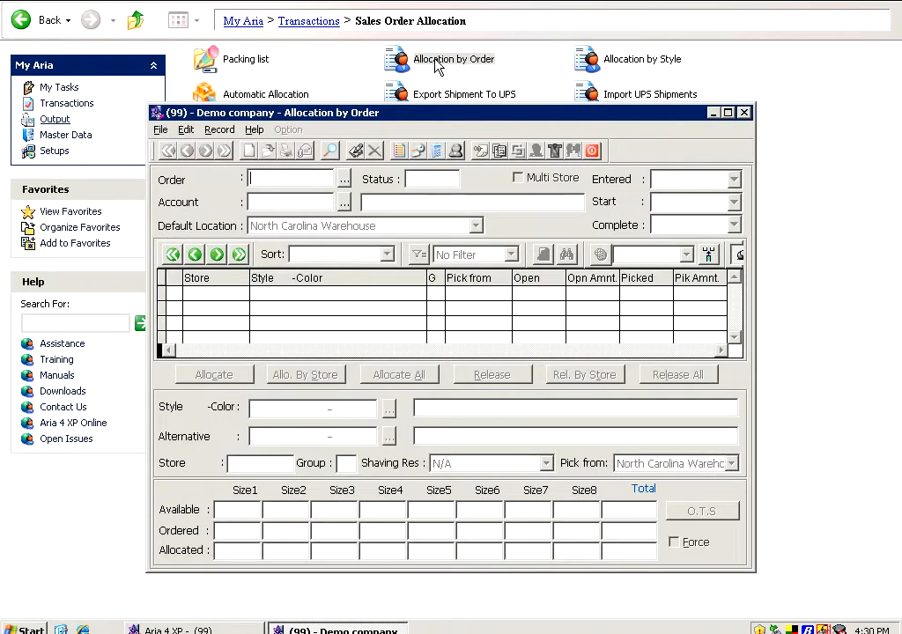
click(291, 175)
click(340, 182)
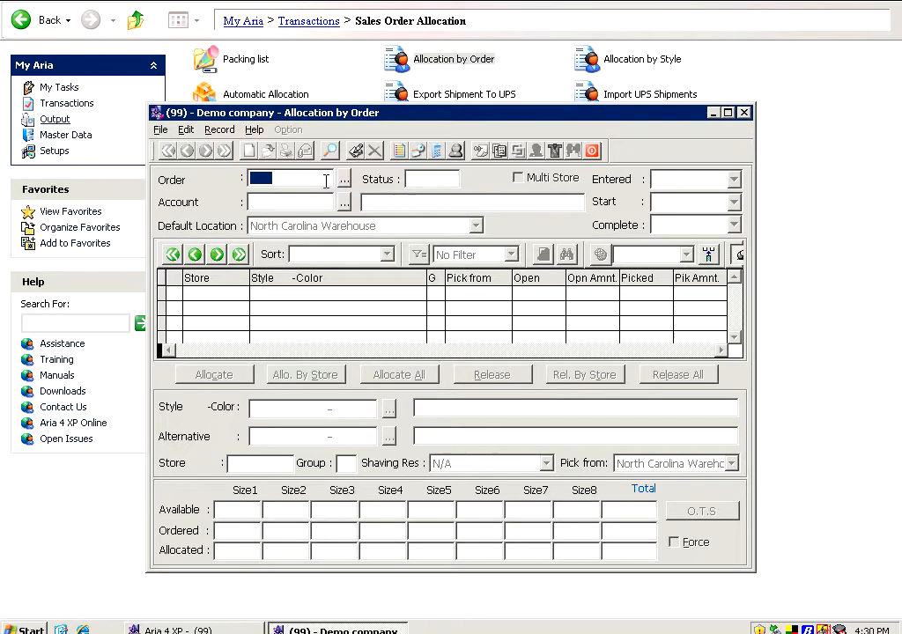
text(0300189)
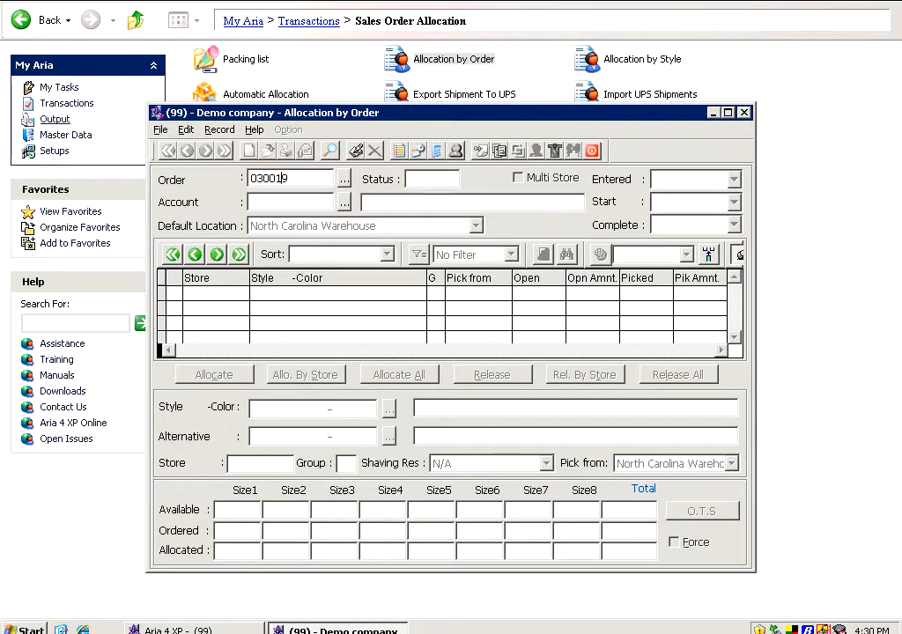
key(Tab)
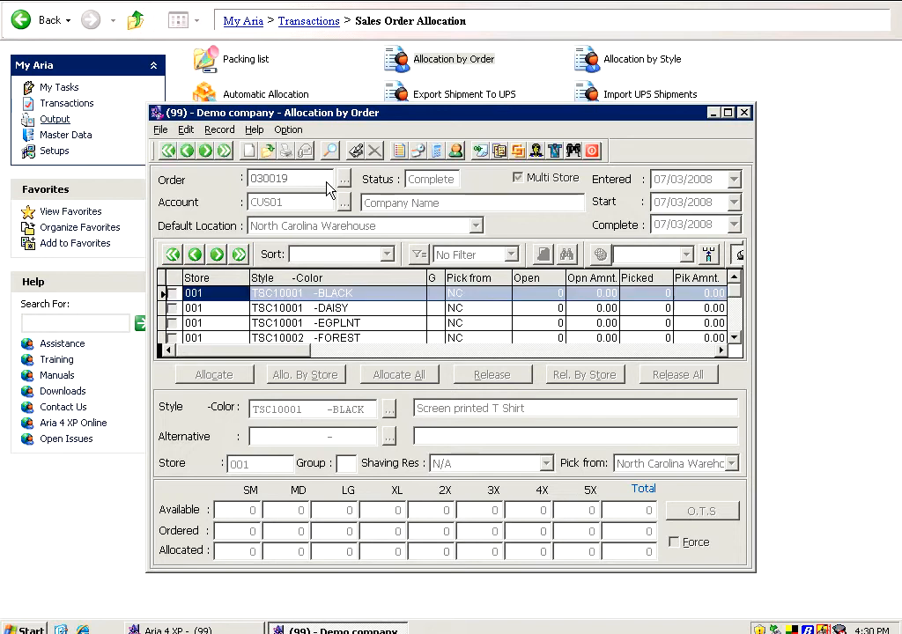
Step: Browse the order records to the order directly after the loaded one, dated 07/09/2008
click(206, 152)
click(206, 152)
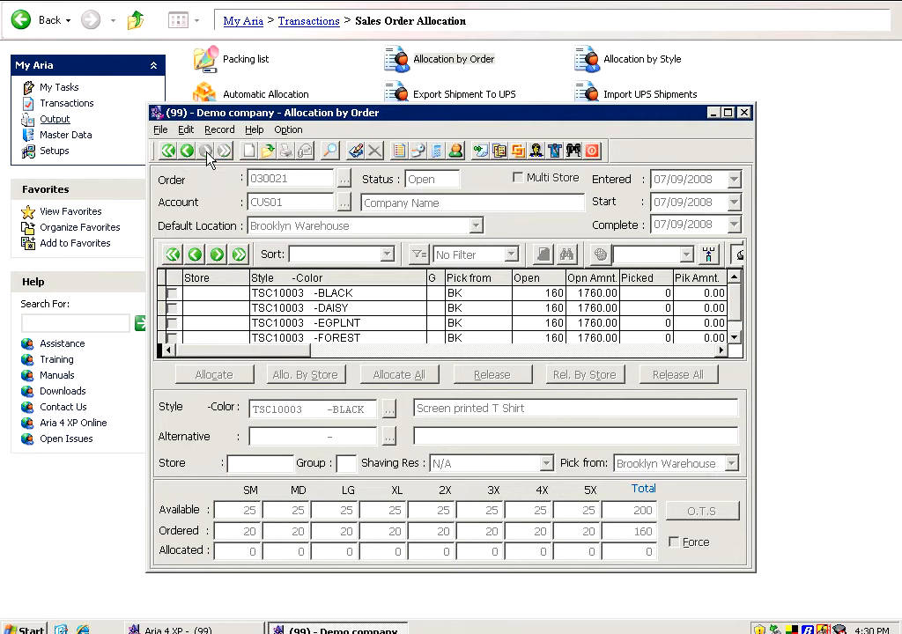
click(187, 150)
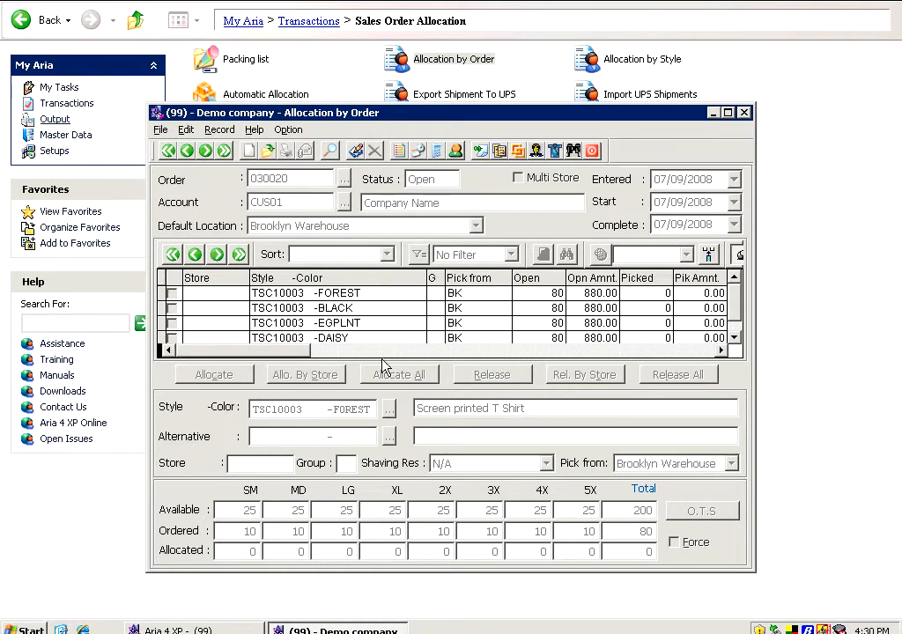
Step: Examine the available and ordered size quantities of the order's FOREST, BLACK and EGPLNT lines
click(293, 293)
click(291, 307)
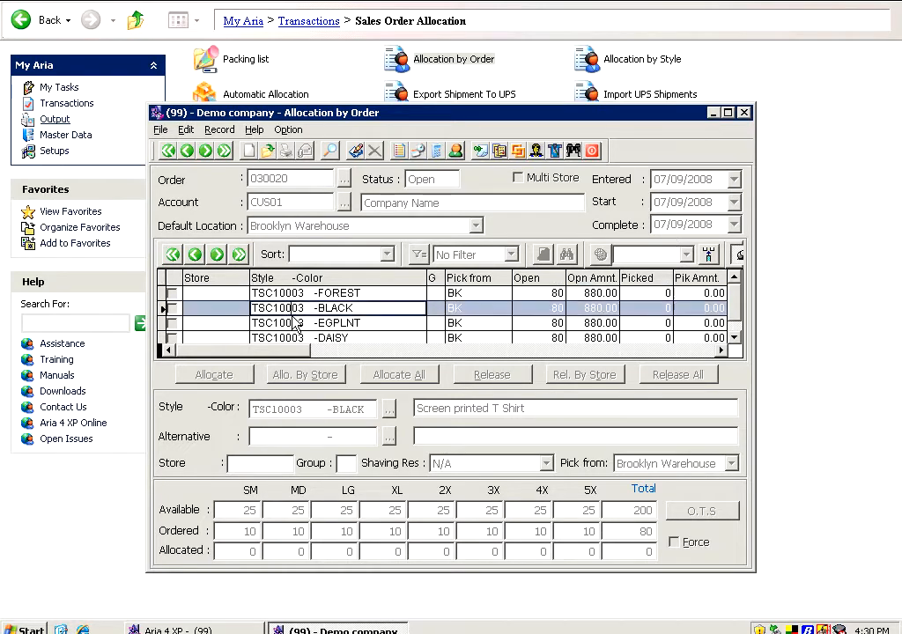
click(291, 322)
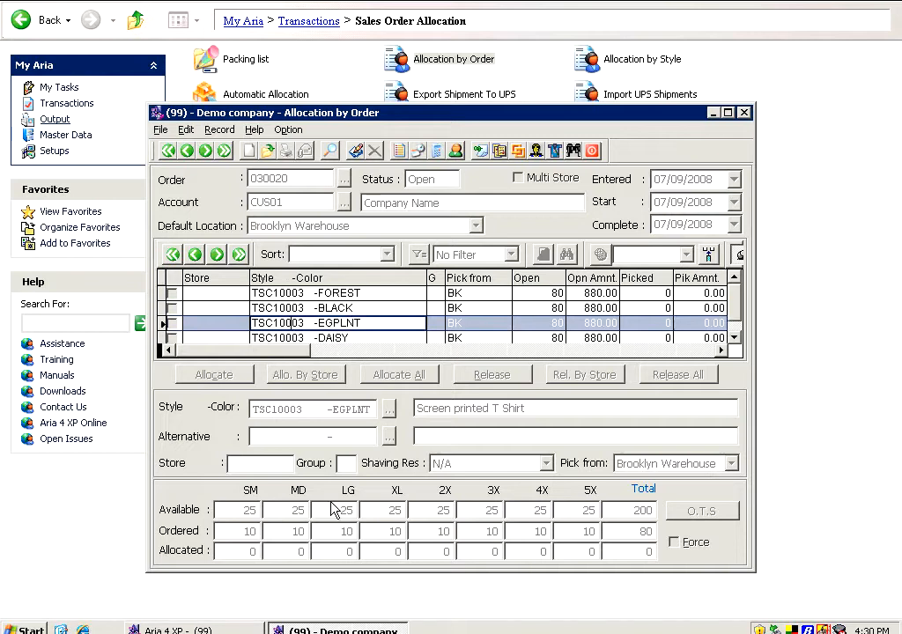
click(350, 292)
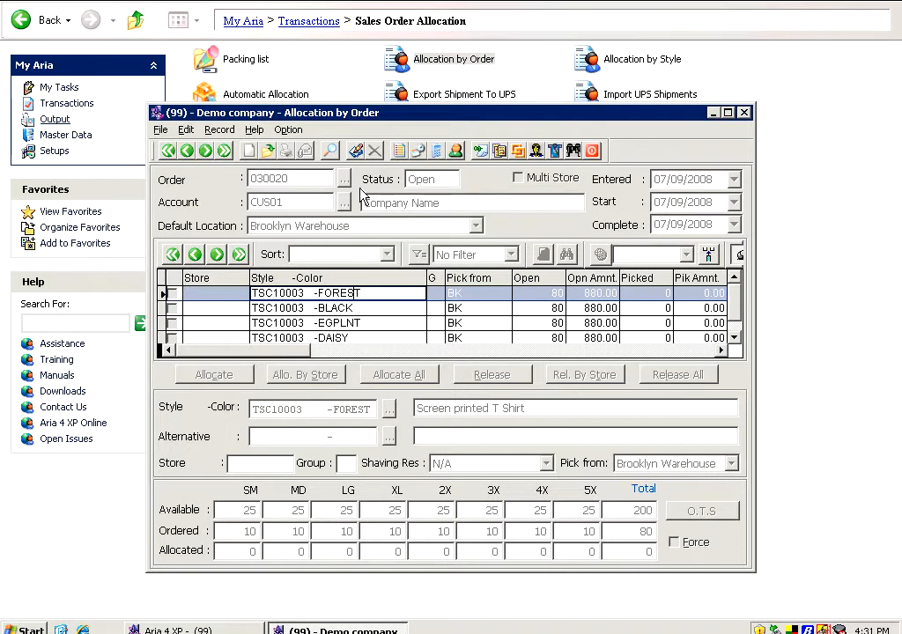
Step: Put the order in edit mode and allocate all of its lines from Brooklyn Warehouse
click(356, 152)
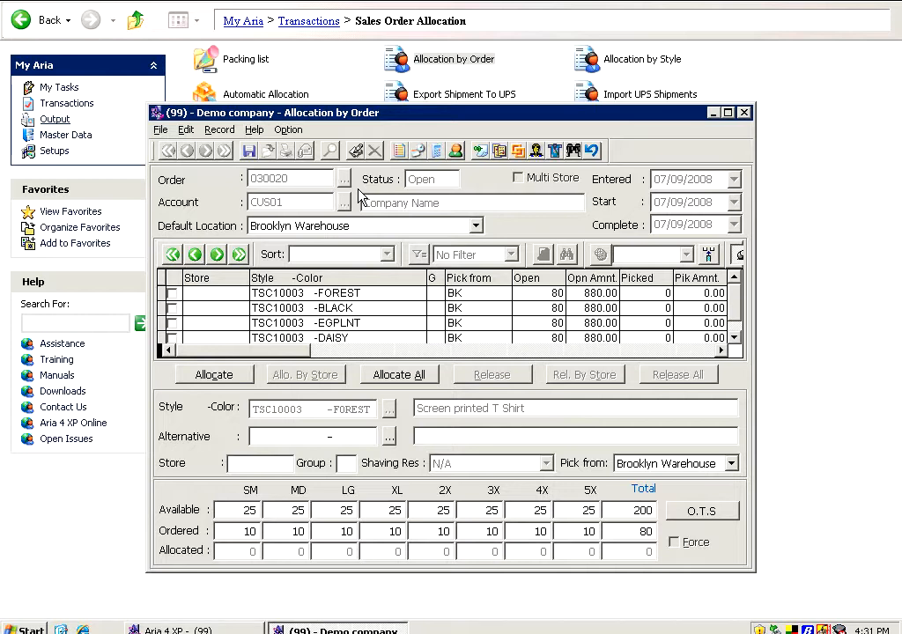
click(394, 377)
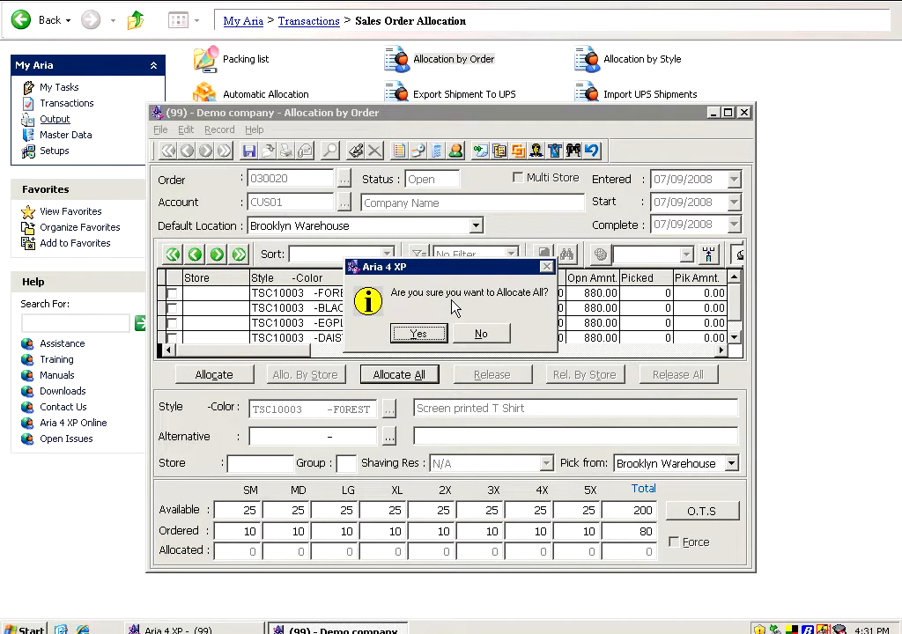
click(416, 333)
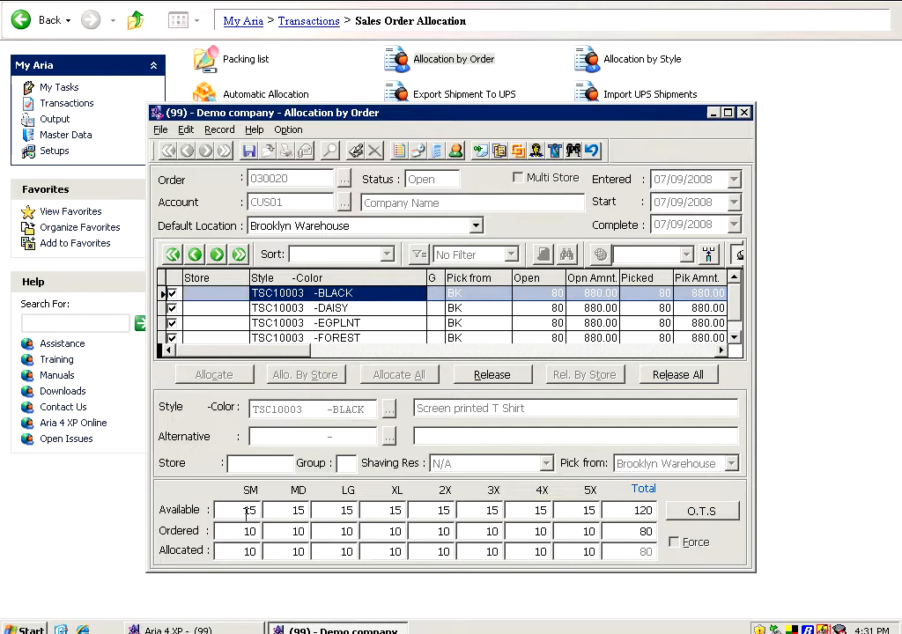
Step: Set the allocated SM and MD quantities of the TSC10003-BLACK line to 8 each and release all allocations
click(246, 551)
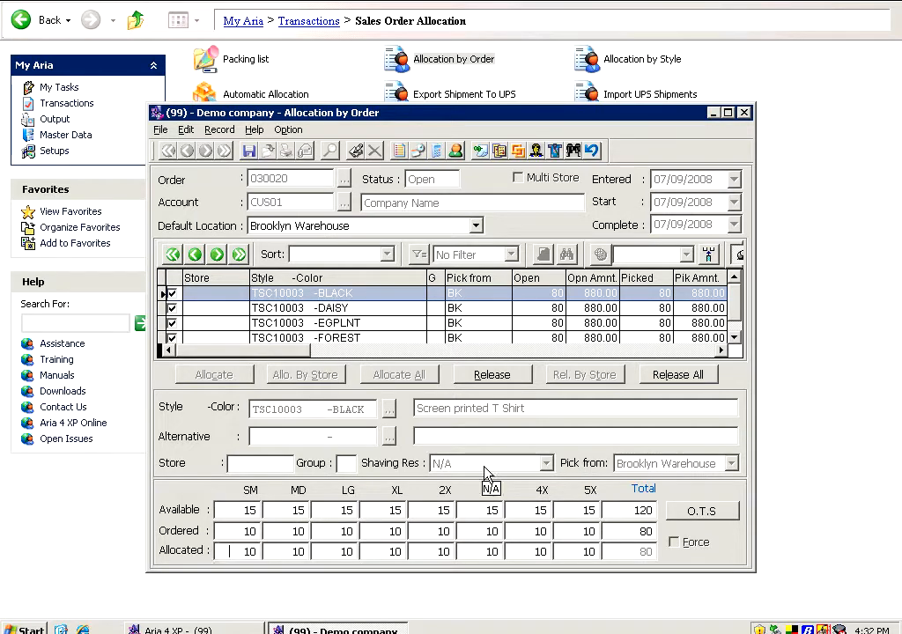
text(8)
key(Tab)
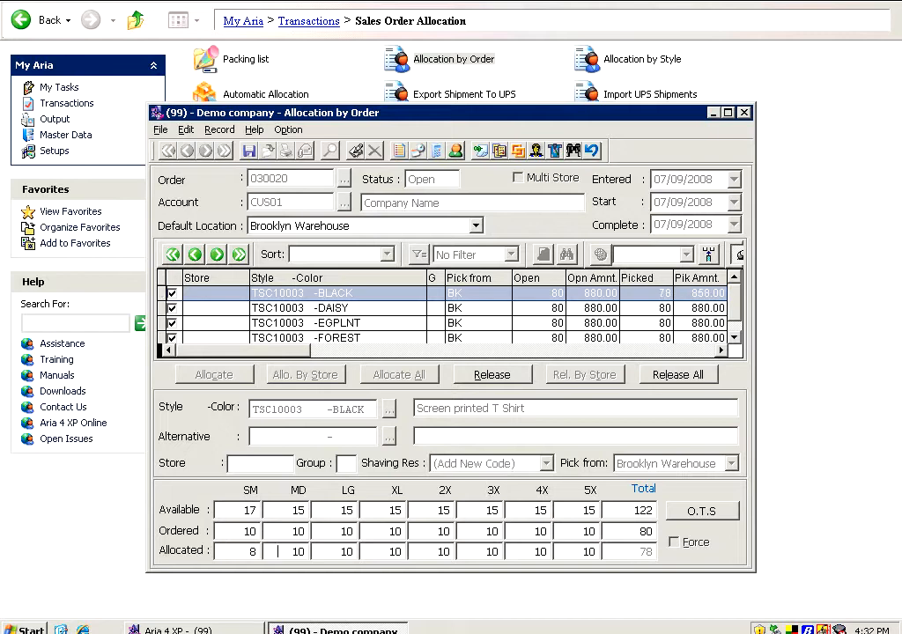
text(8)
key(Tab)
click(671, 377)
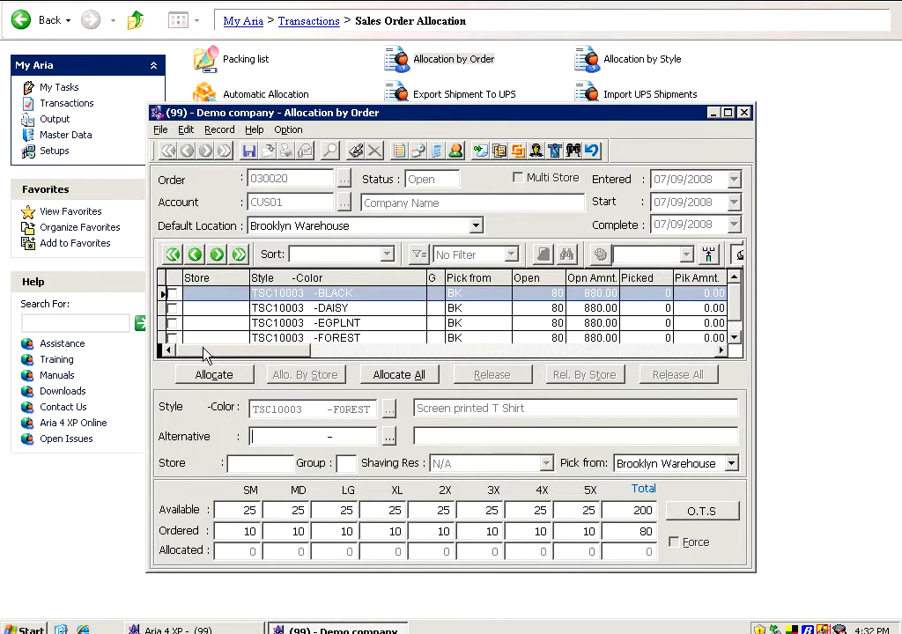
Step: Allocate the FOREST, BLACK and EGPLNT lines of style TSC10003 individually and release all allocations
click(172, 295)
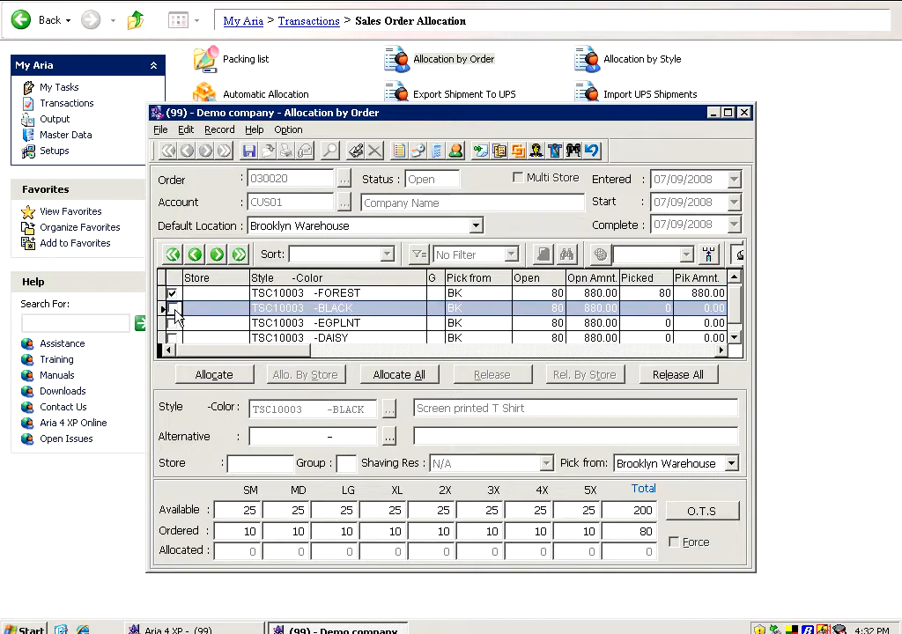
click(172, 308)
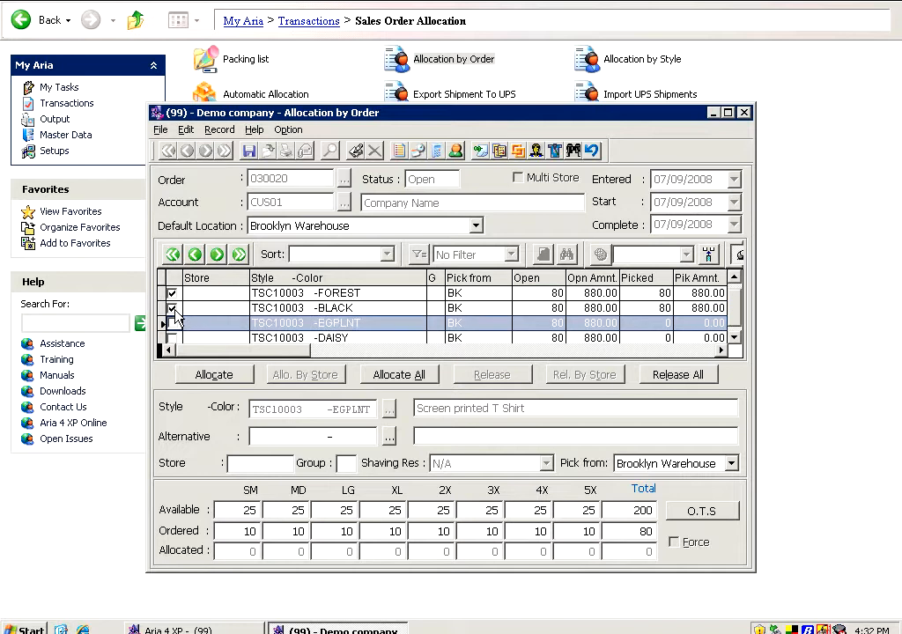
click(199, 307)
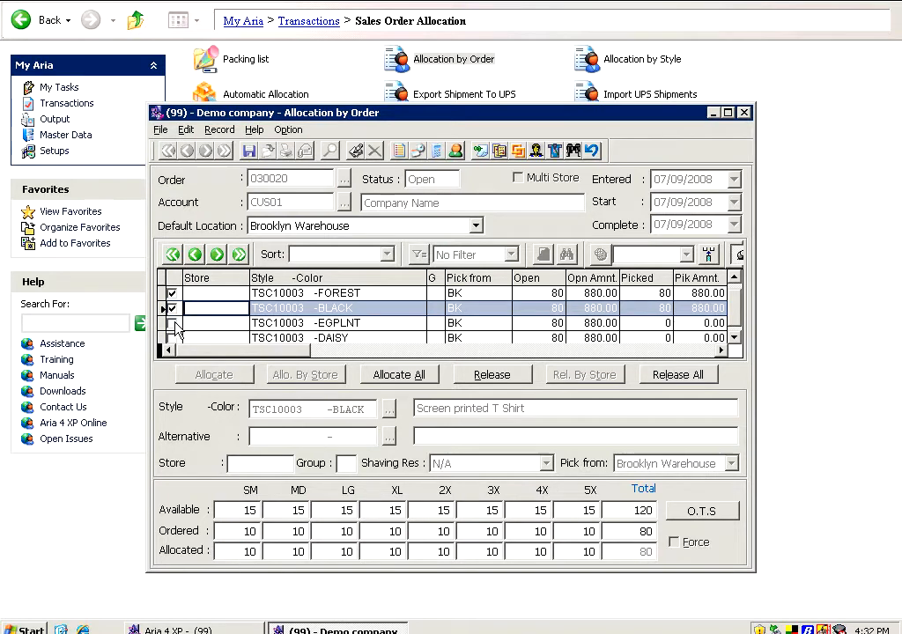
click(174, 323)
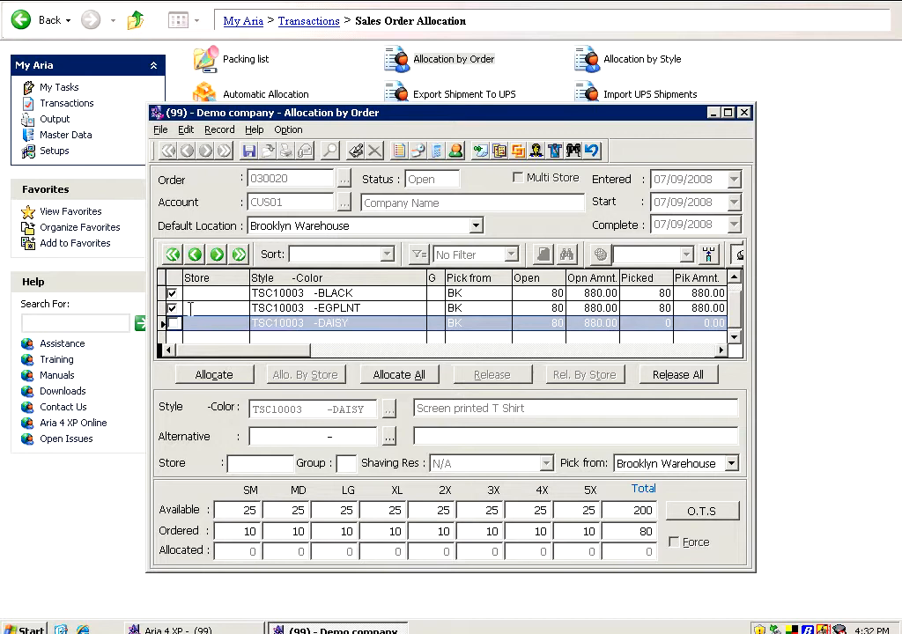
click(221, 323)
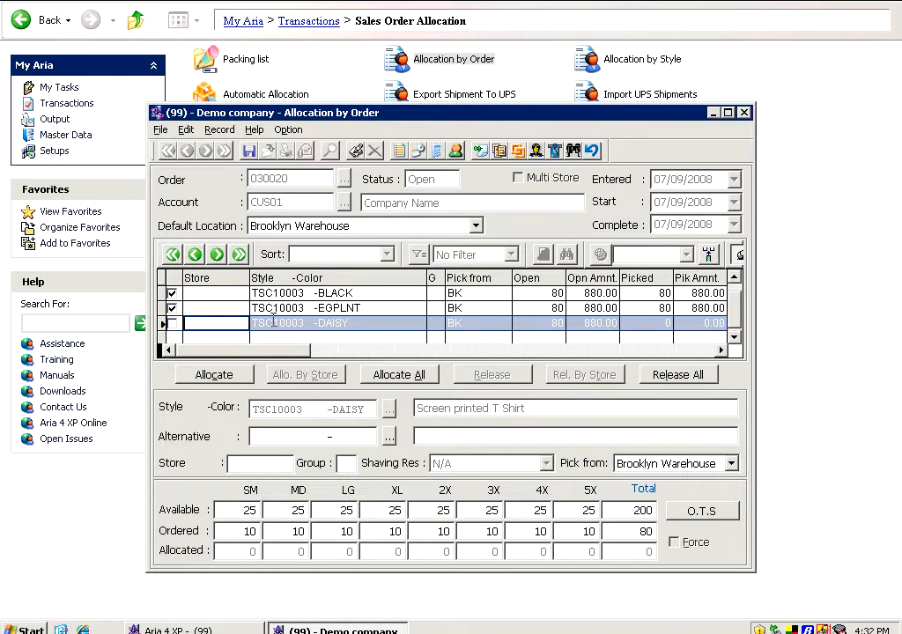
click(699, 376)
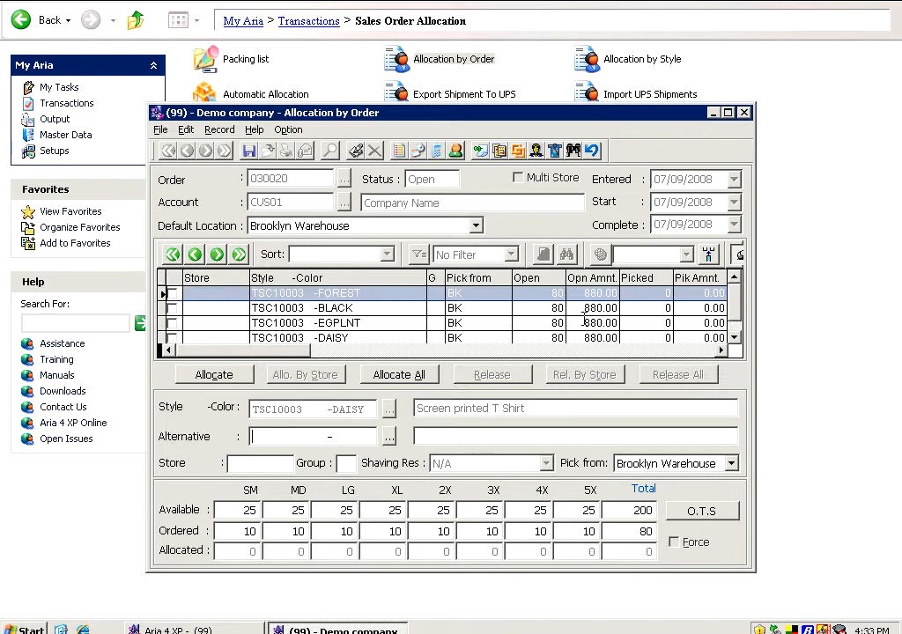
Step: Allocate every line of the order at once and confirm the allocation
click(593, 308)
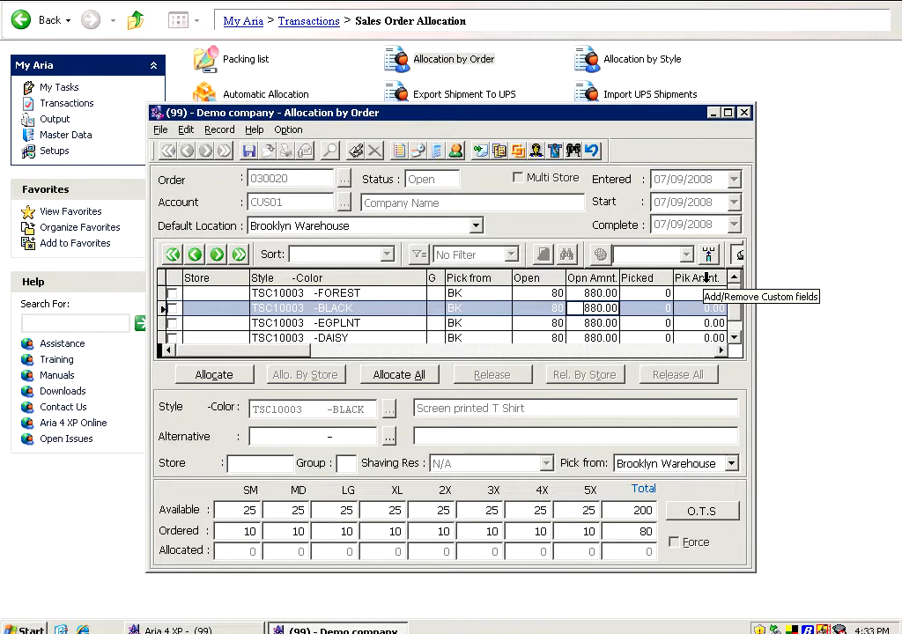
click(430, 375)
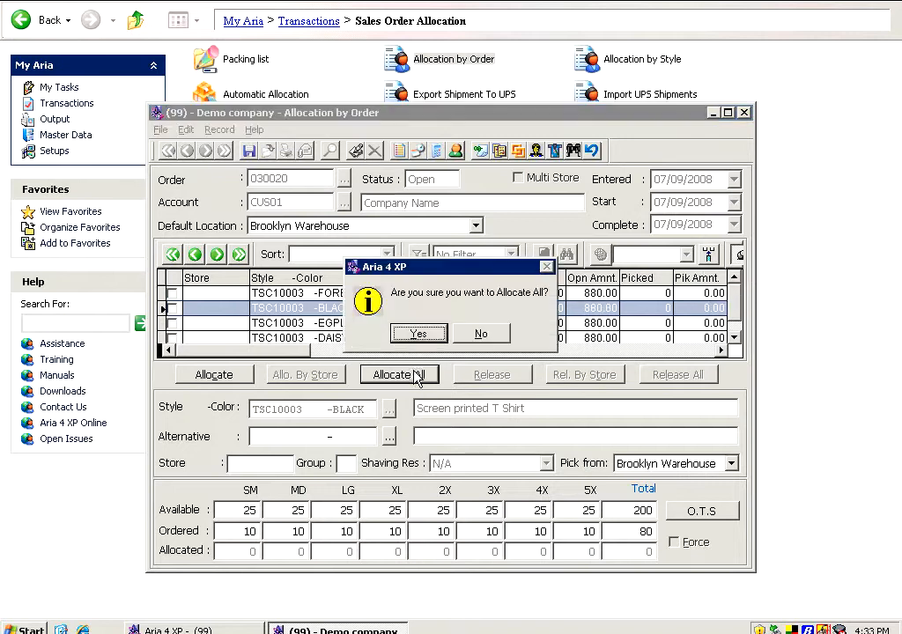
click(414, 334)
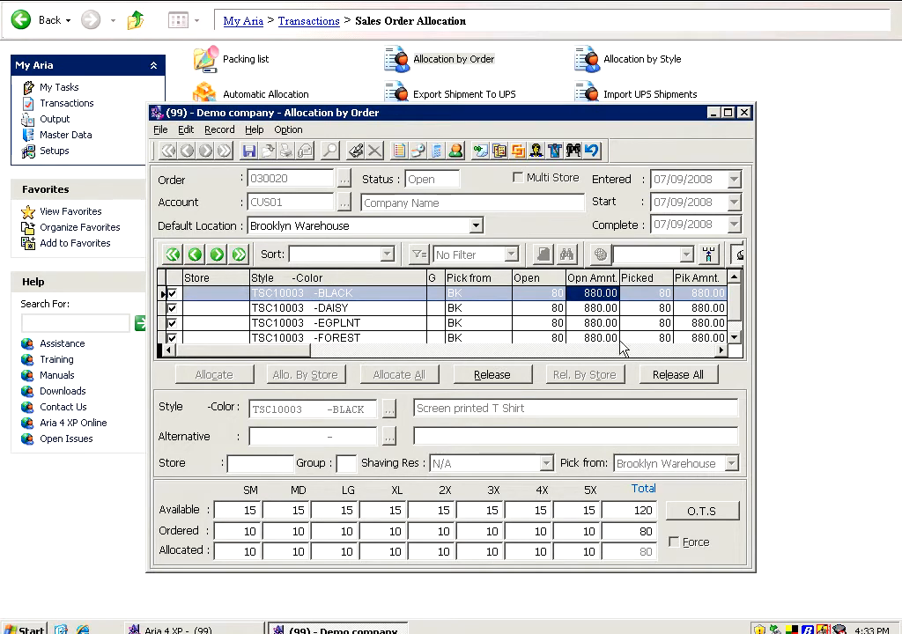
Step: Examine the open and picked quantities, picking ticket and pick date of the allocated TSC10003-BLACK line
click(539, 296)
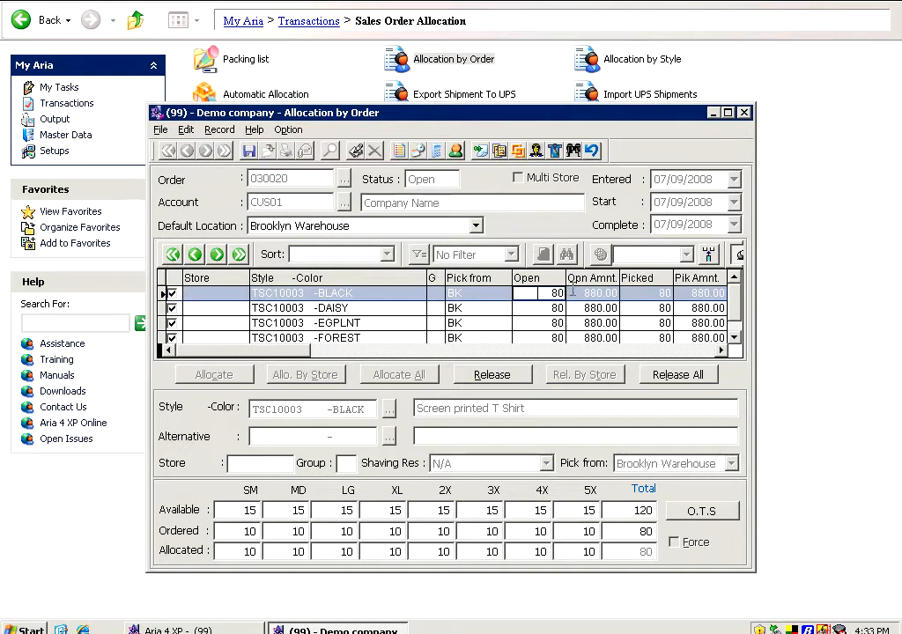
click(646, 295)
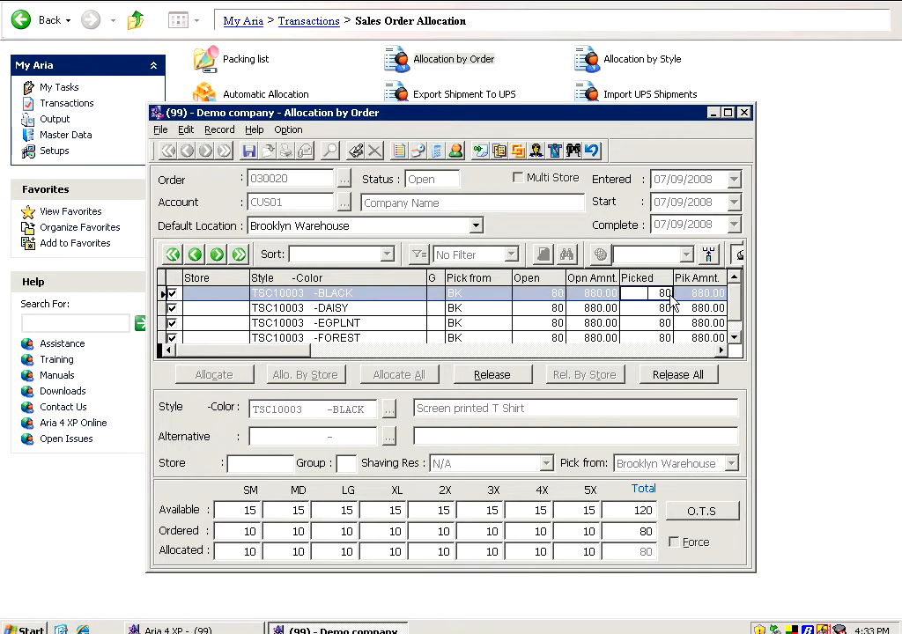
click(720, 351)
click(720, 352)
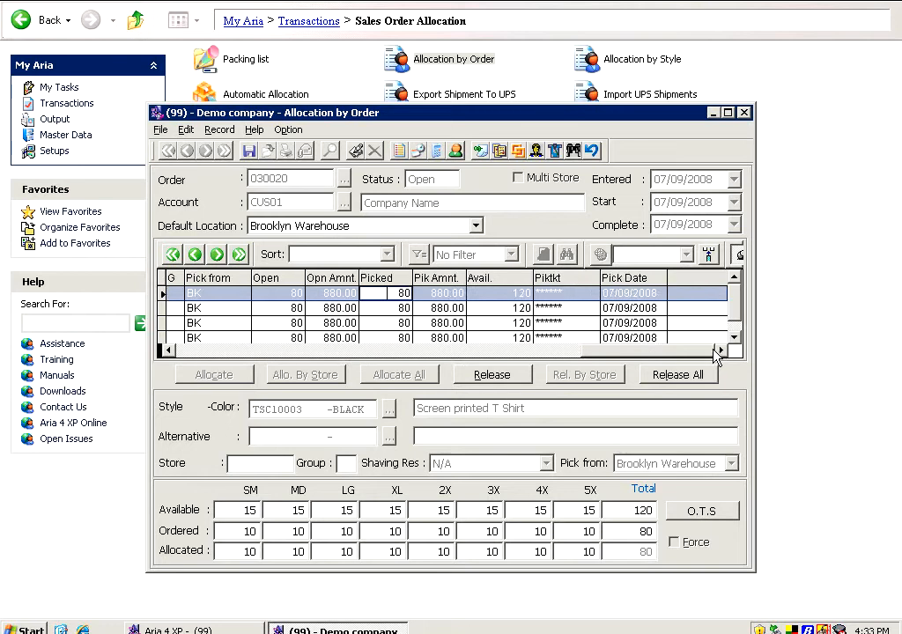
click(570, 293)
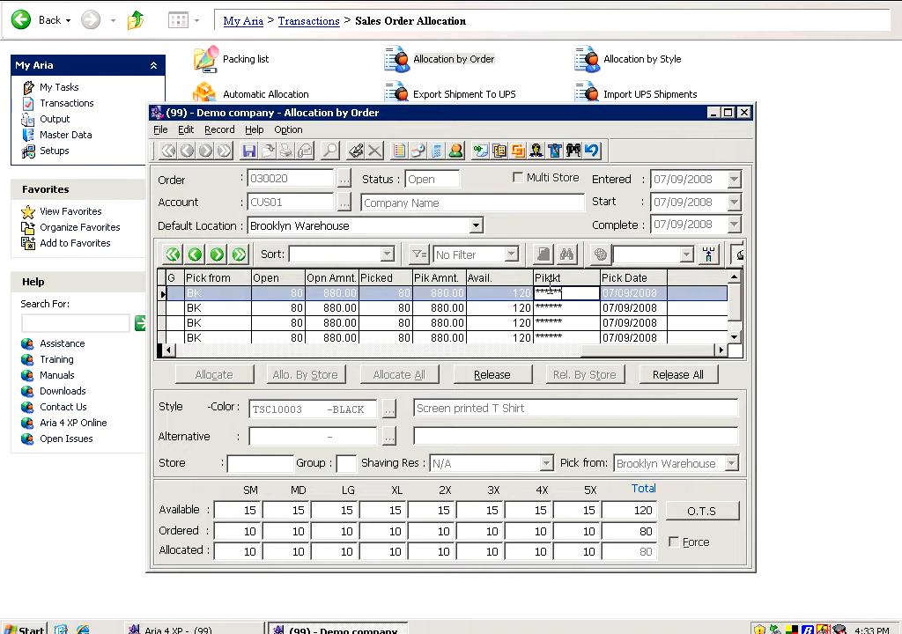
click(626, 292)
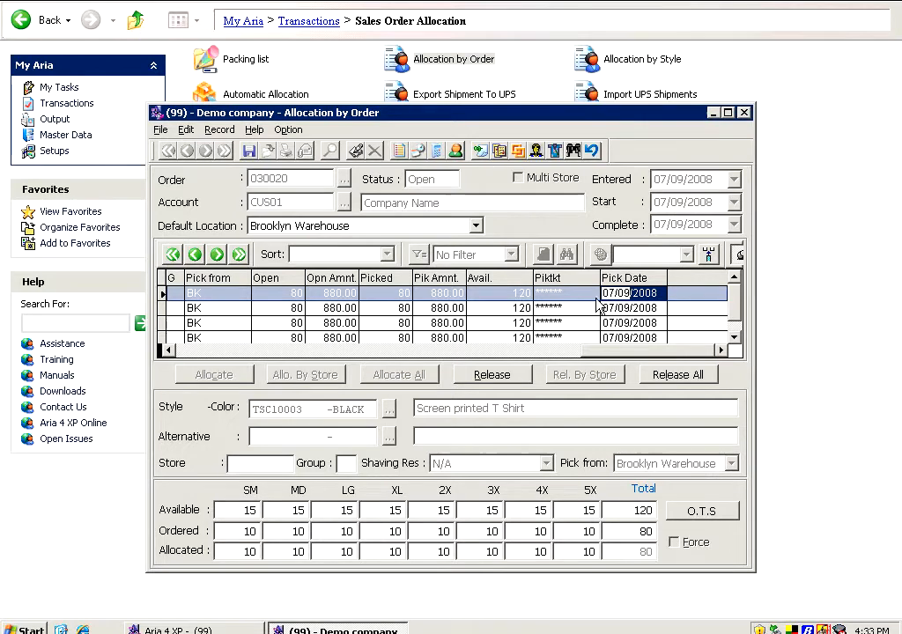
Step: Save the order's allocation and reload the same order by entering its order number
click(250, 152)
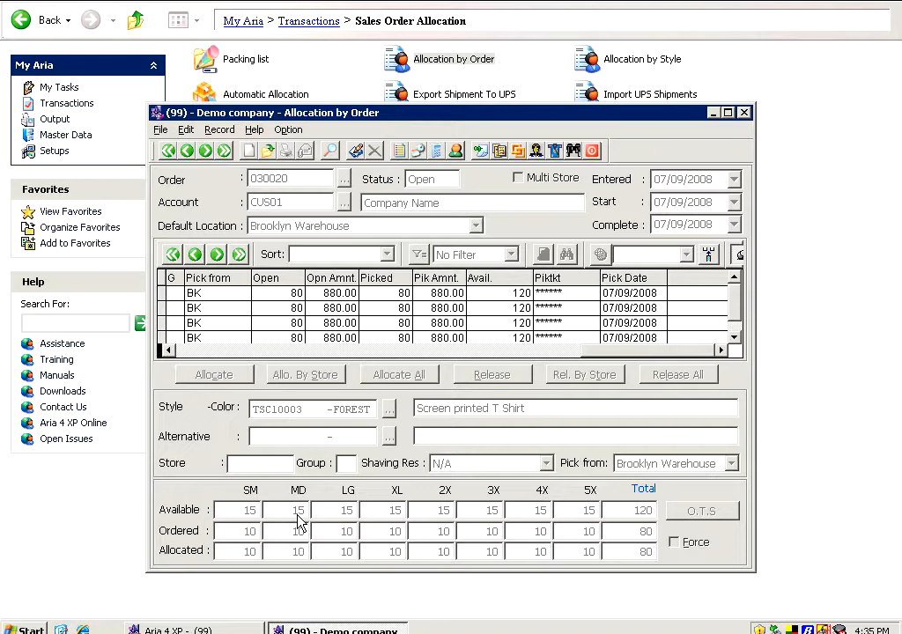
click(269, 163)
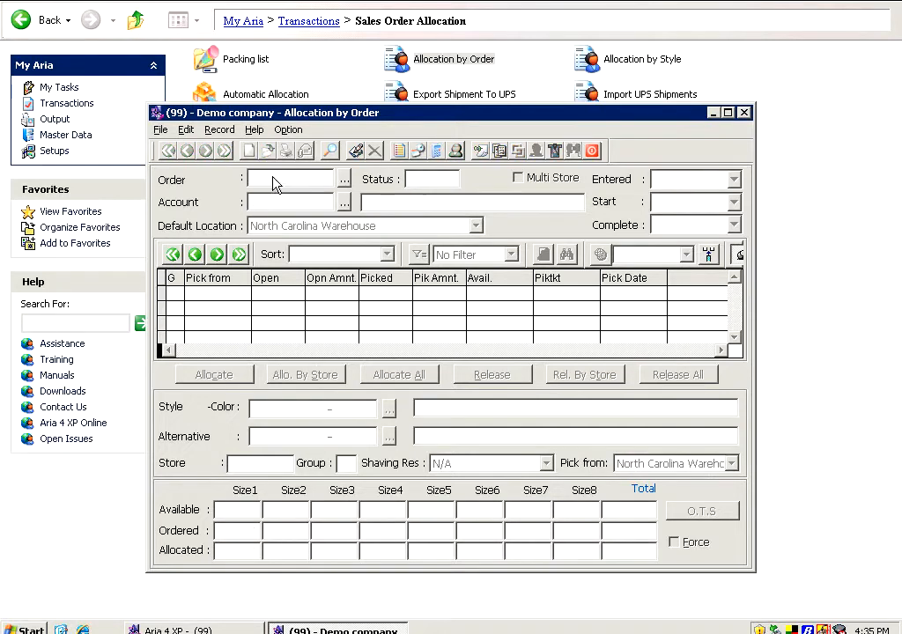
text(030020)
key(Tab)
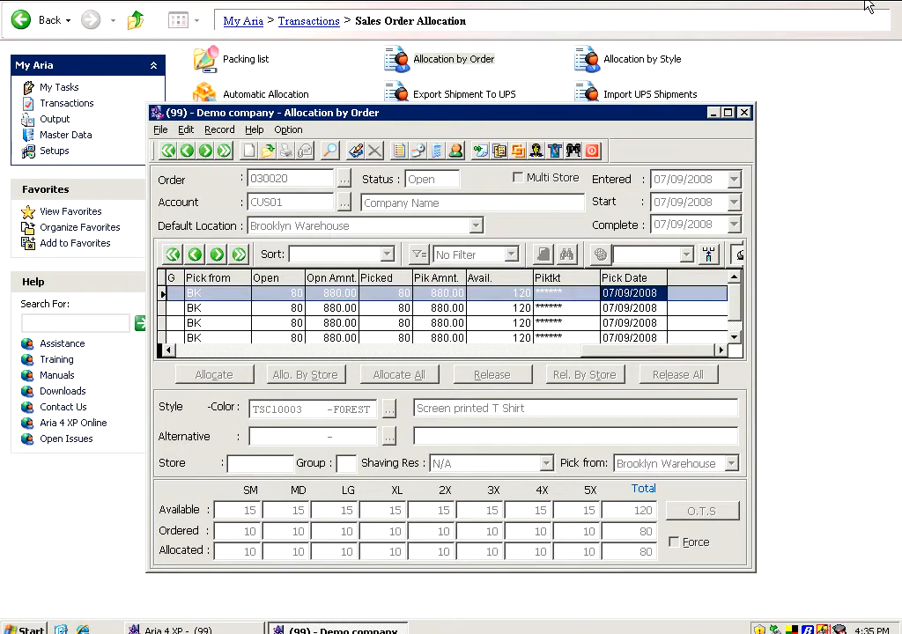
Step: Put the reloaded order in edit mode and switch it to Generate Picking Ticket
click(357, 153)
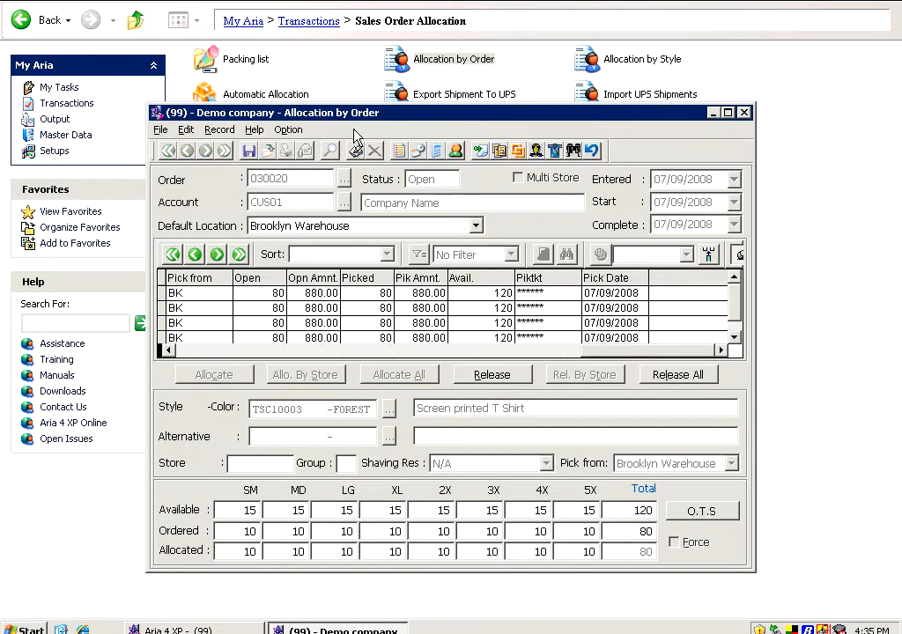
click(289, 131)
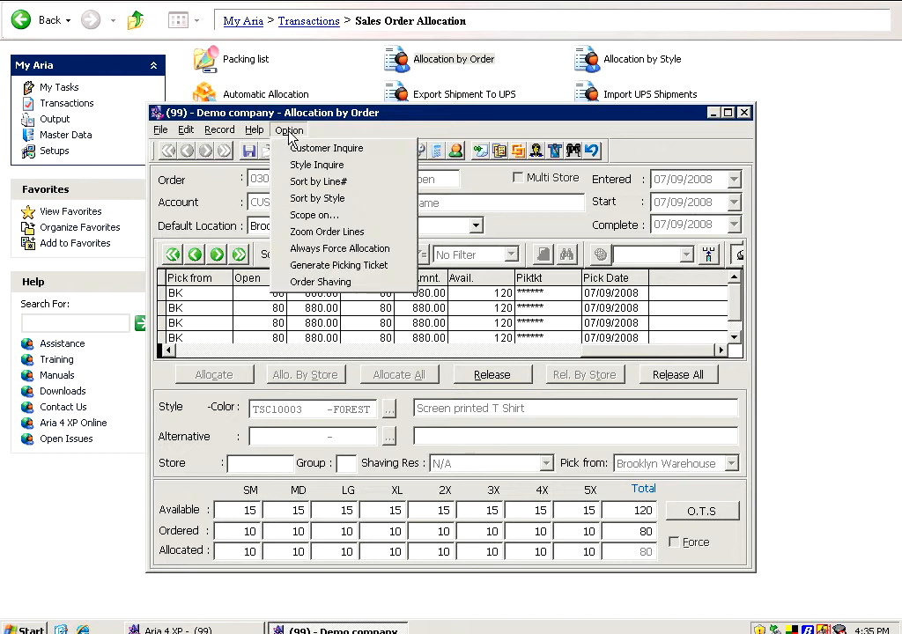
click(327, 267)
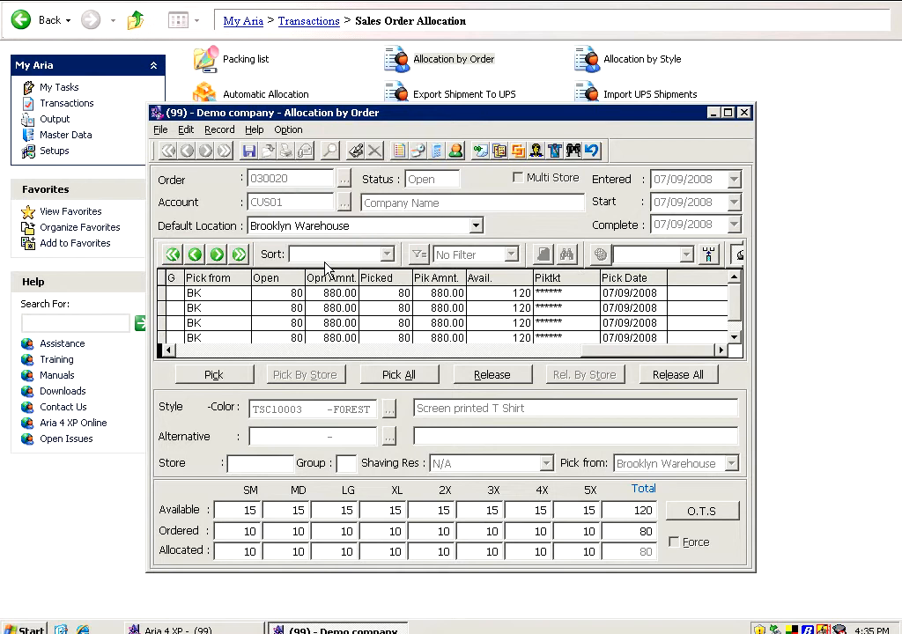
Step: Save the order's allocation with its picking ticket and check the picking ticket number on the order lines
click(251, 151)
click(645, 323)
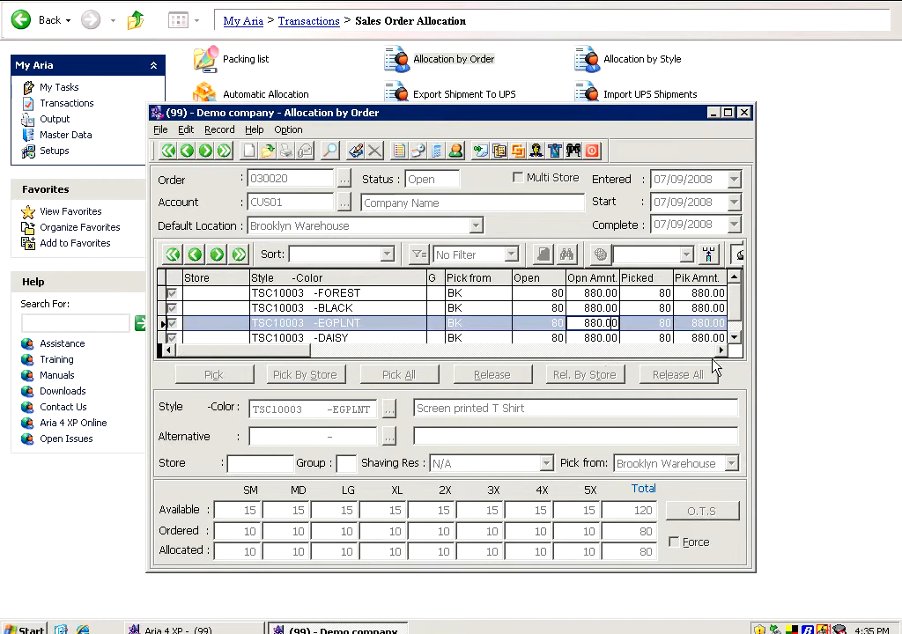
click(721, 350)
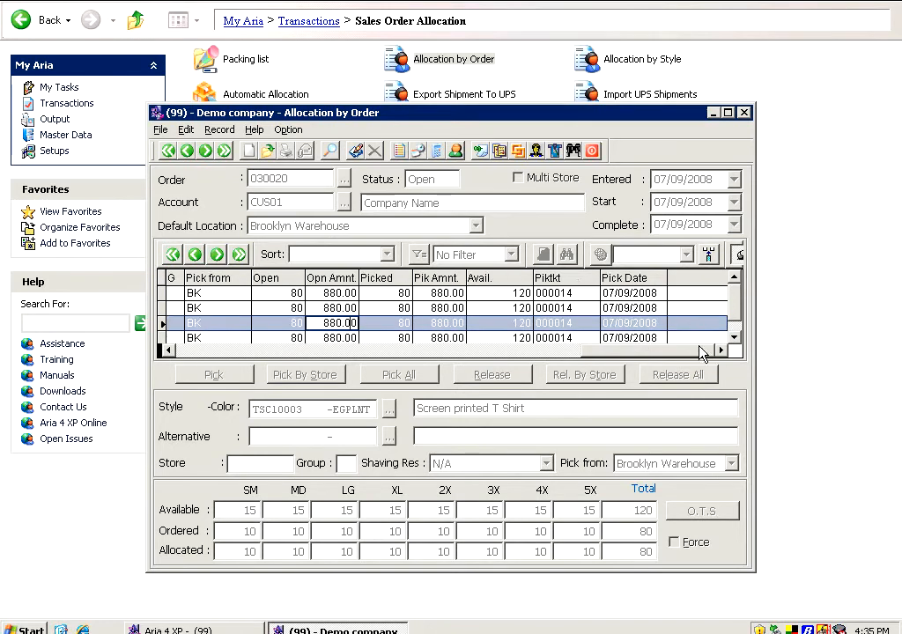
click(584, 293)
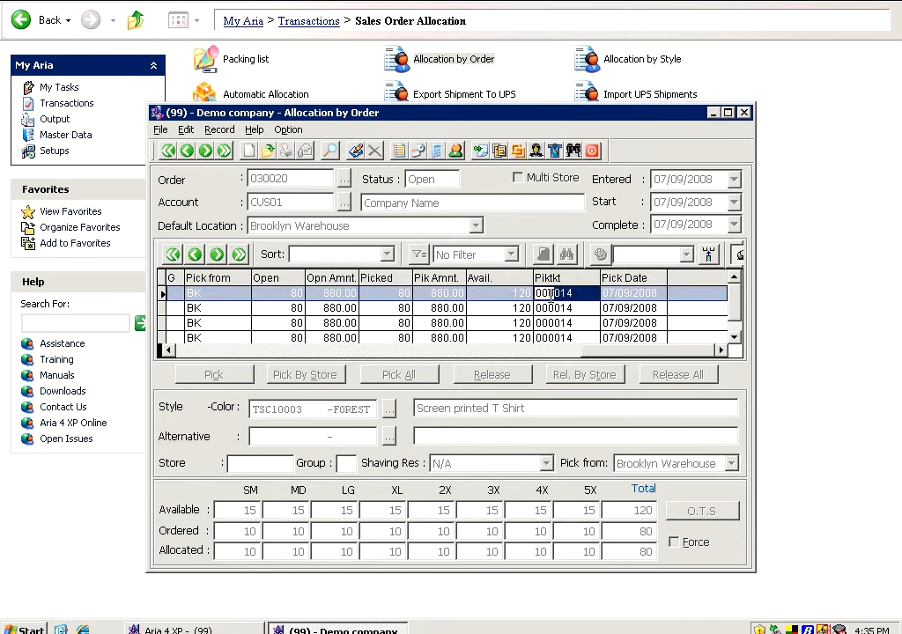
click(539, 293)
Step: Go to the next sales order and put it in edit mode
click(206, 150)
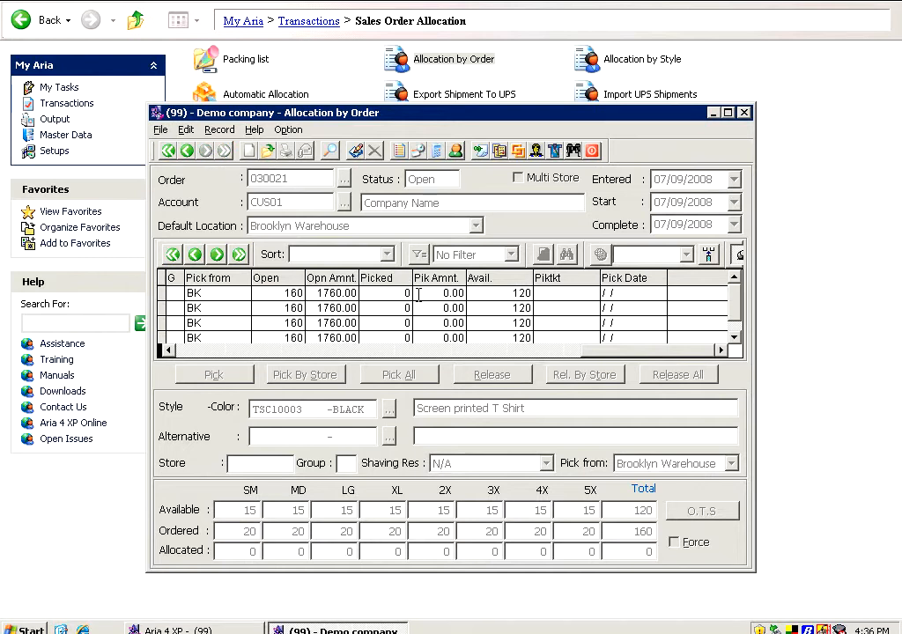
click(422, 293)
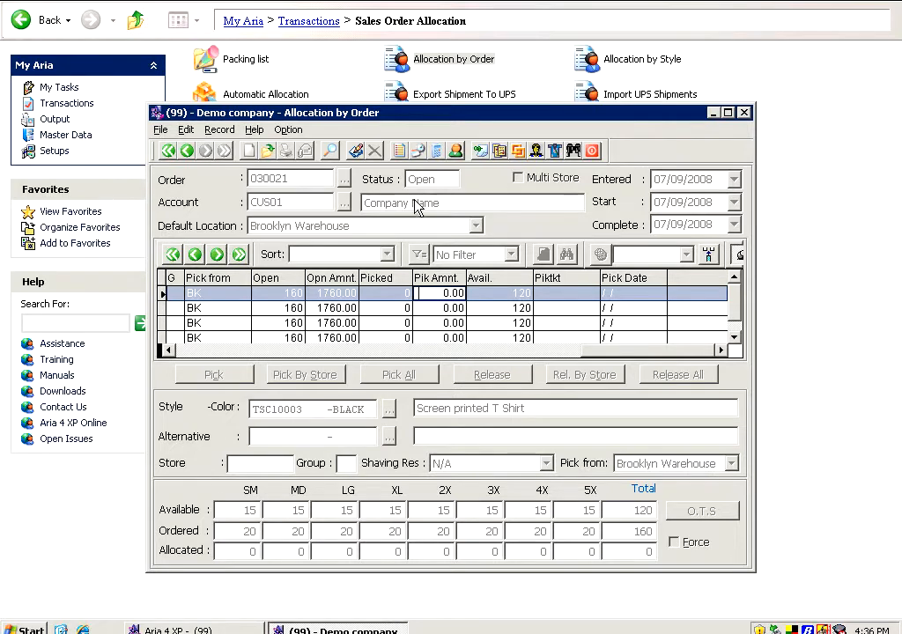
click(355, 152)
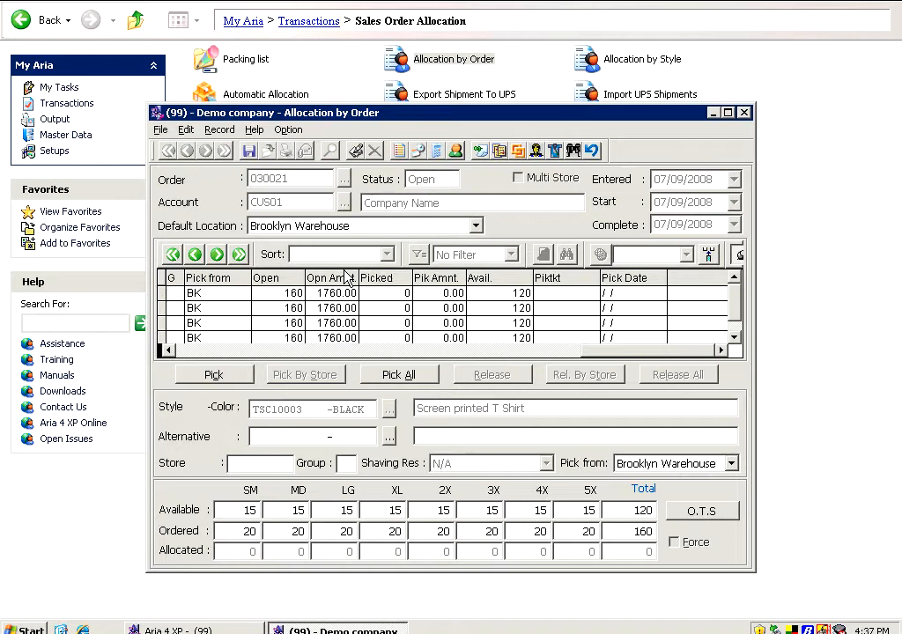
Step: Allocate every line of the order at once without forcing, and release the whole allocation
click(408, 377)
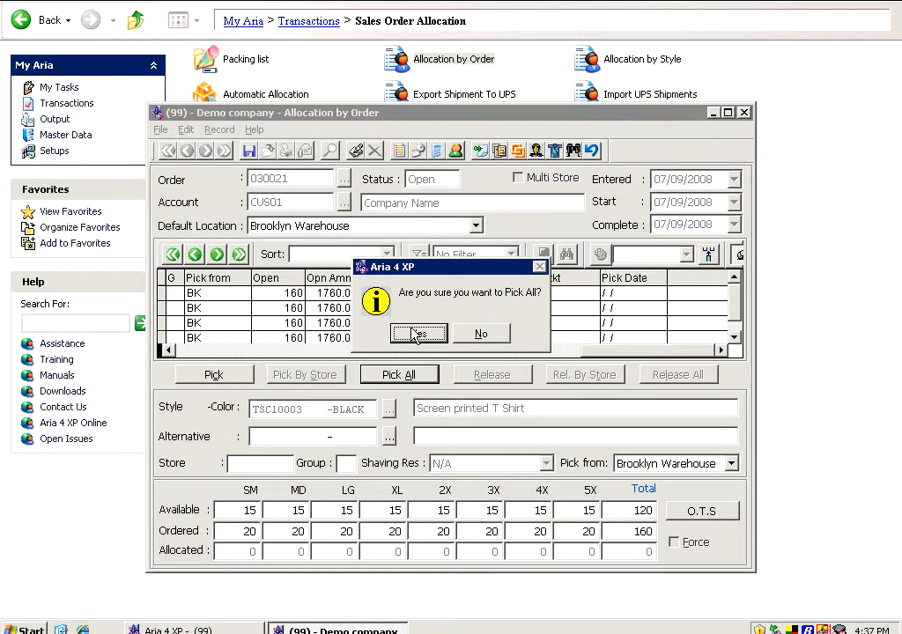
click(414, 333)
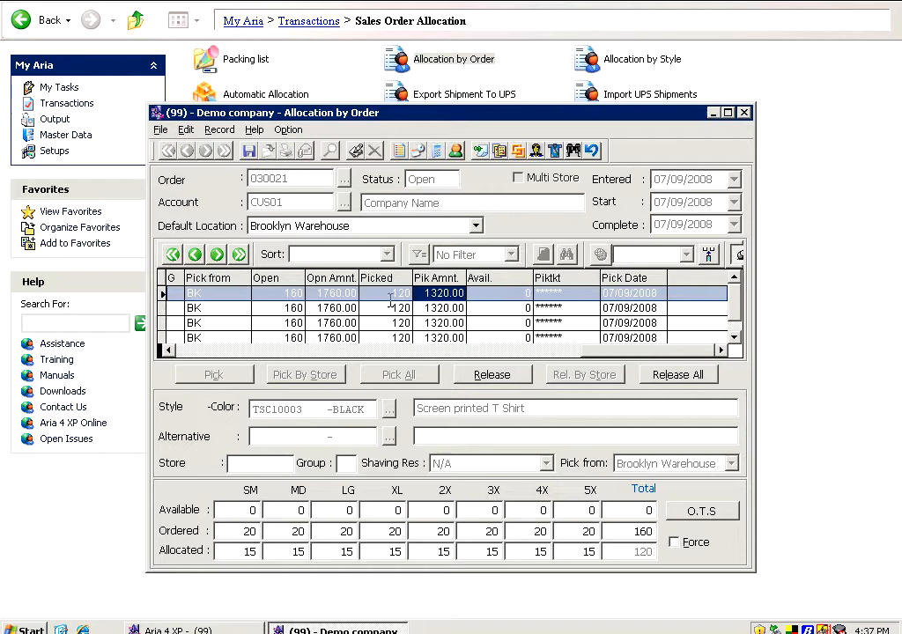
click(219, 551)
drag(220, 551, 259, 551)
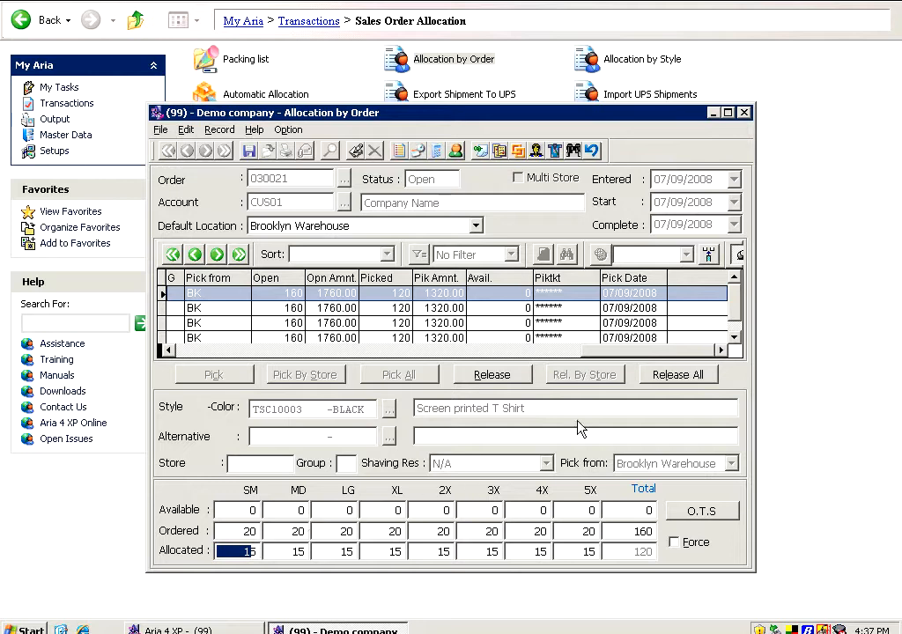
click(655, 377)
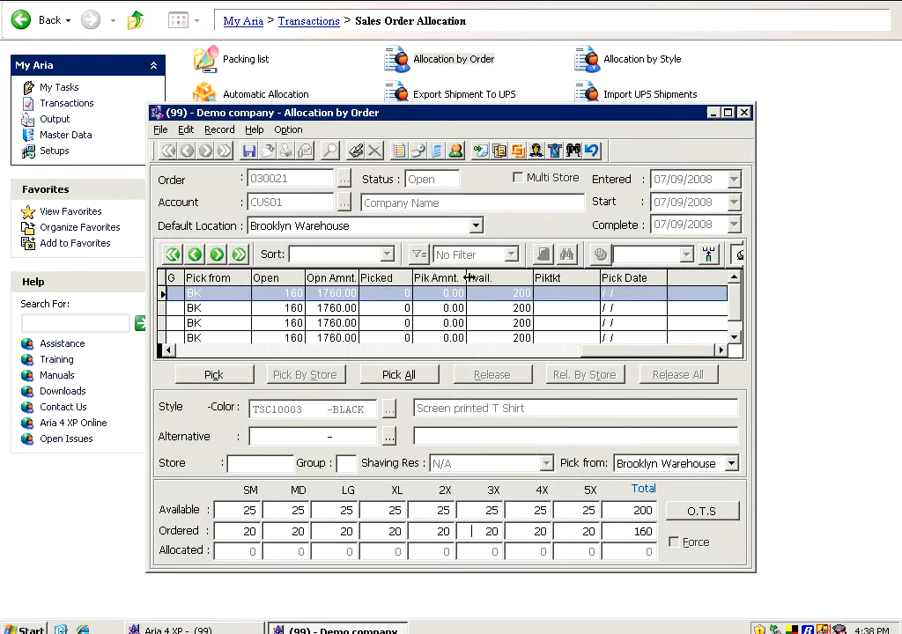
Step: Turn on Always Force Allocation and allocate every line of the order at once
click(453, 307)
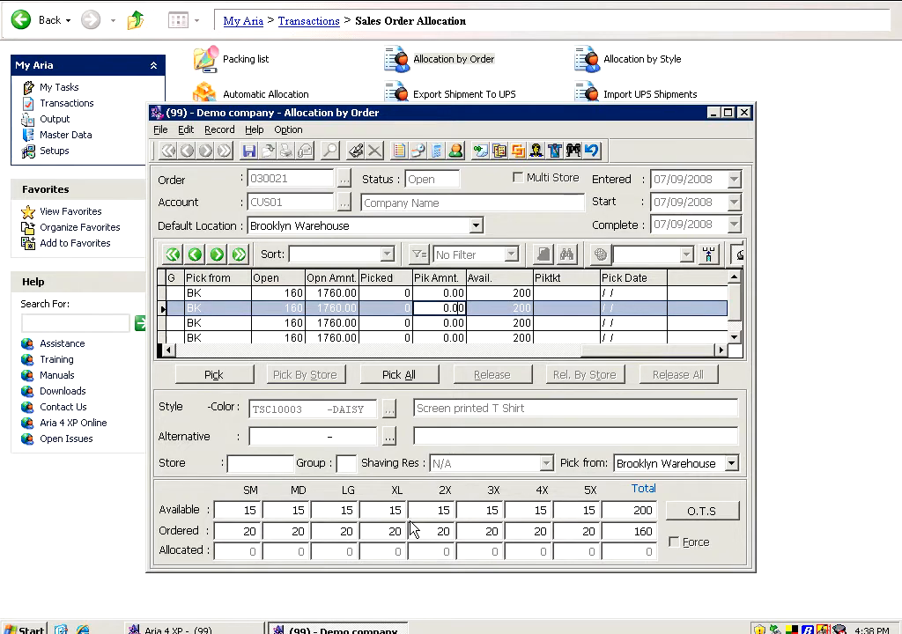
click(401, 293)
click(401, 322)
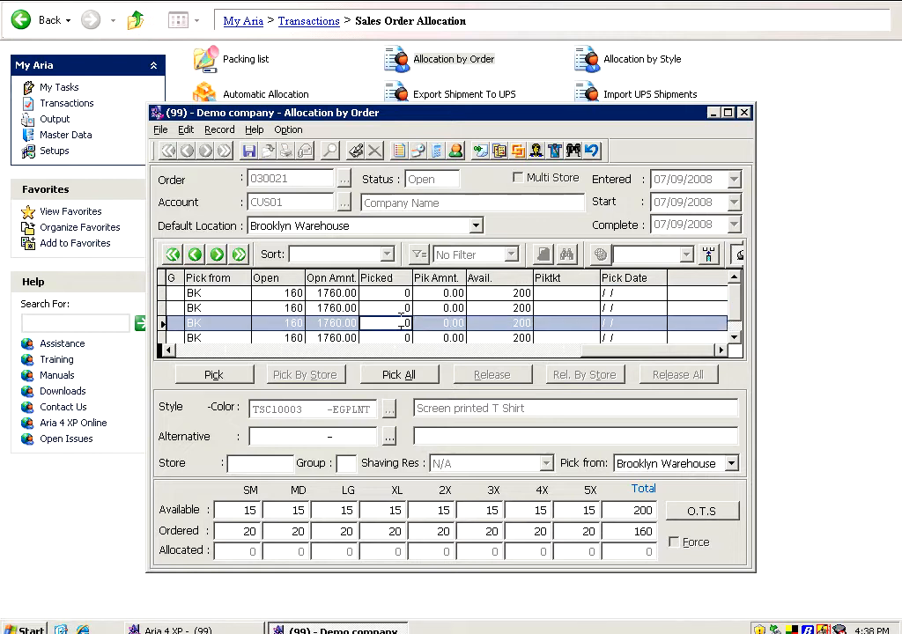
click(399, 377)
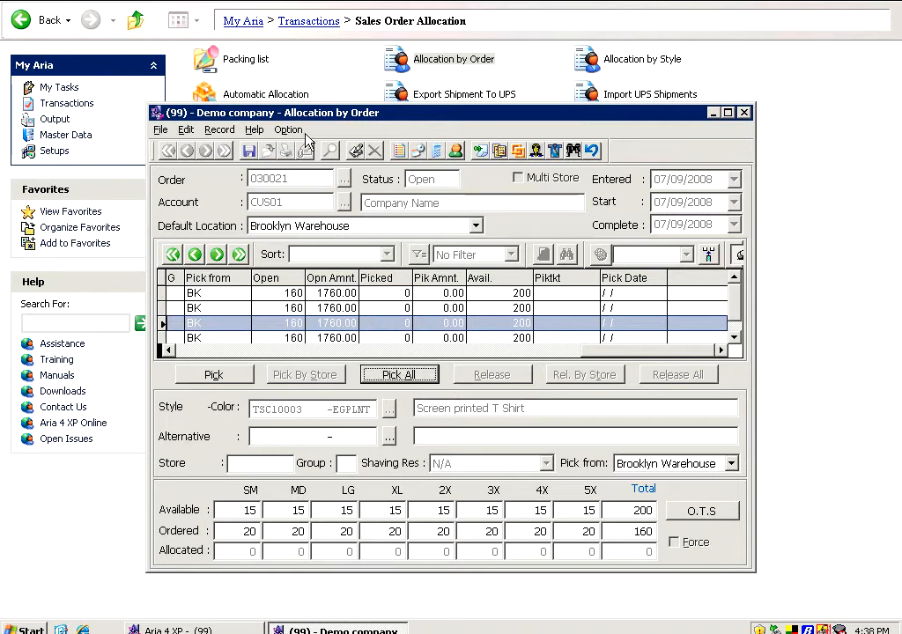
click(291, 130)
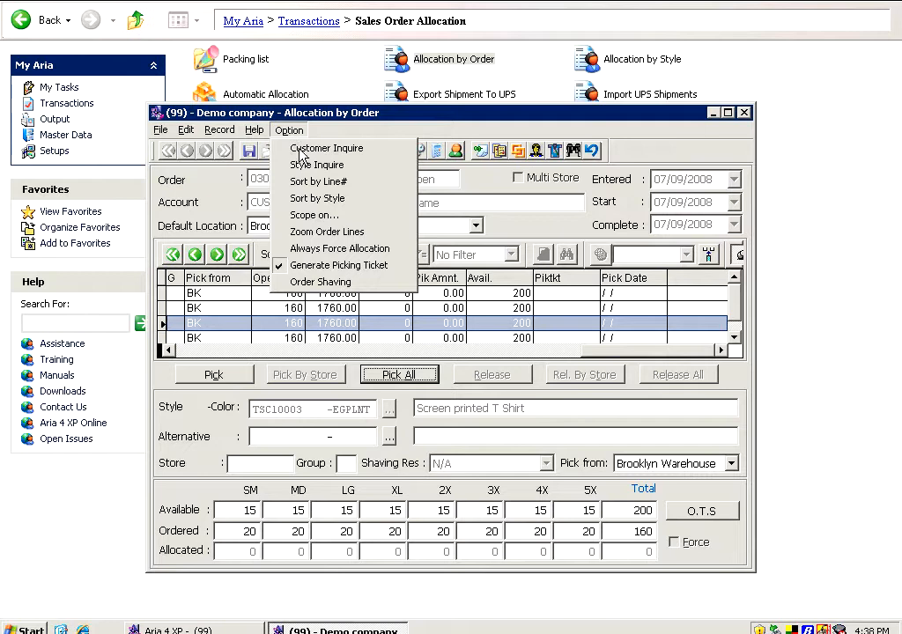
click(297, 250)
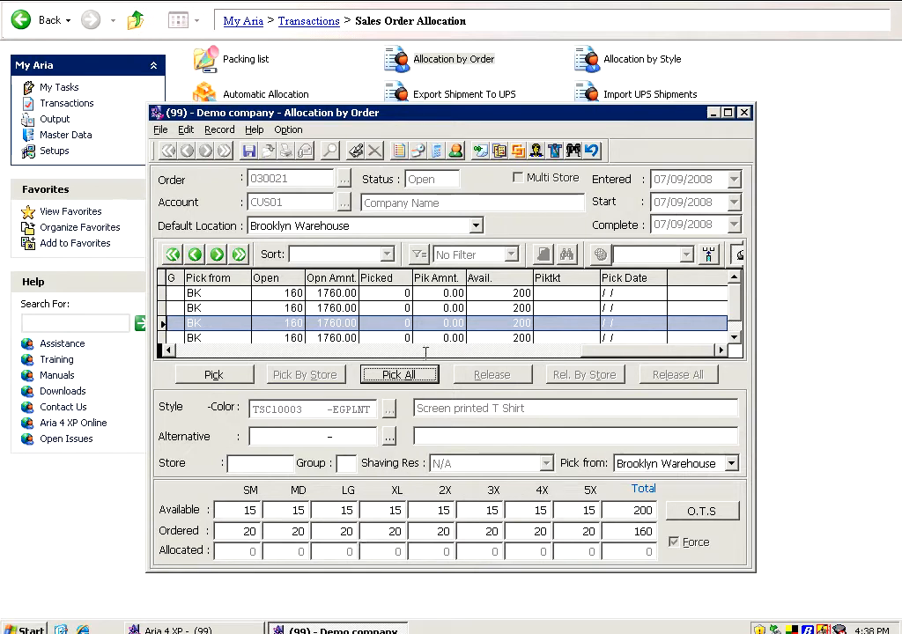
click(428, 377)
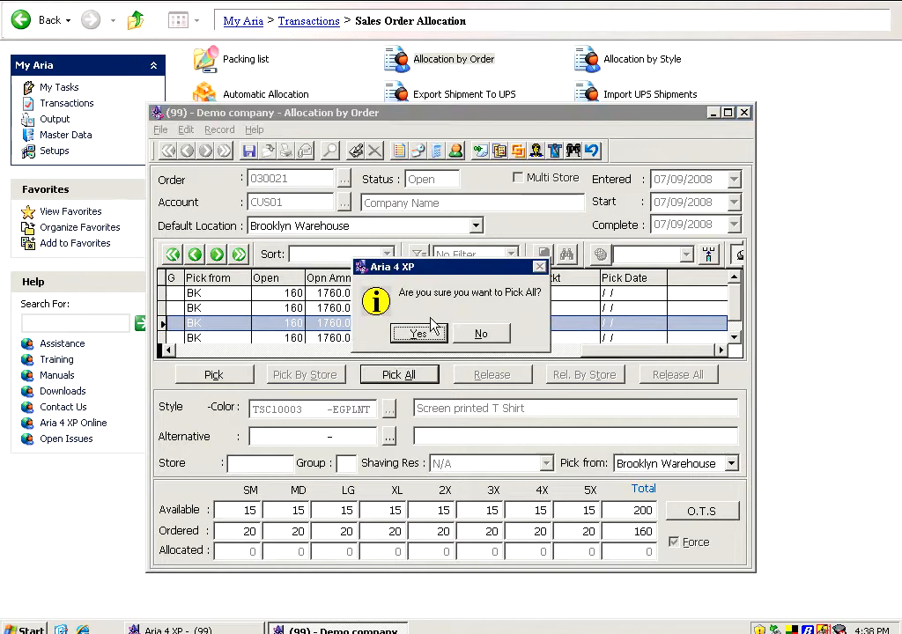
click(420, 333)
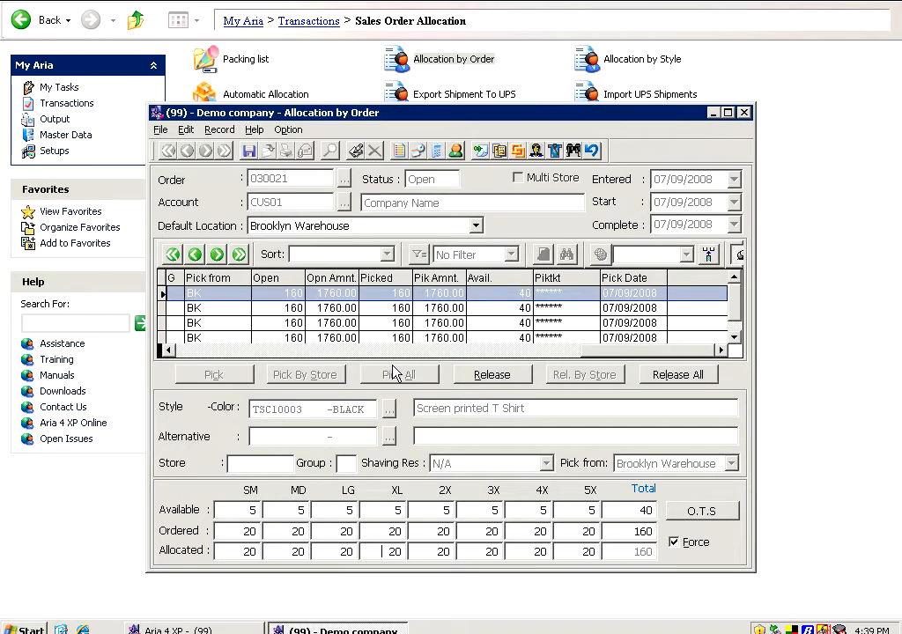
click(415, 310)
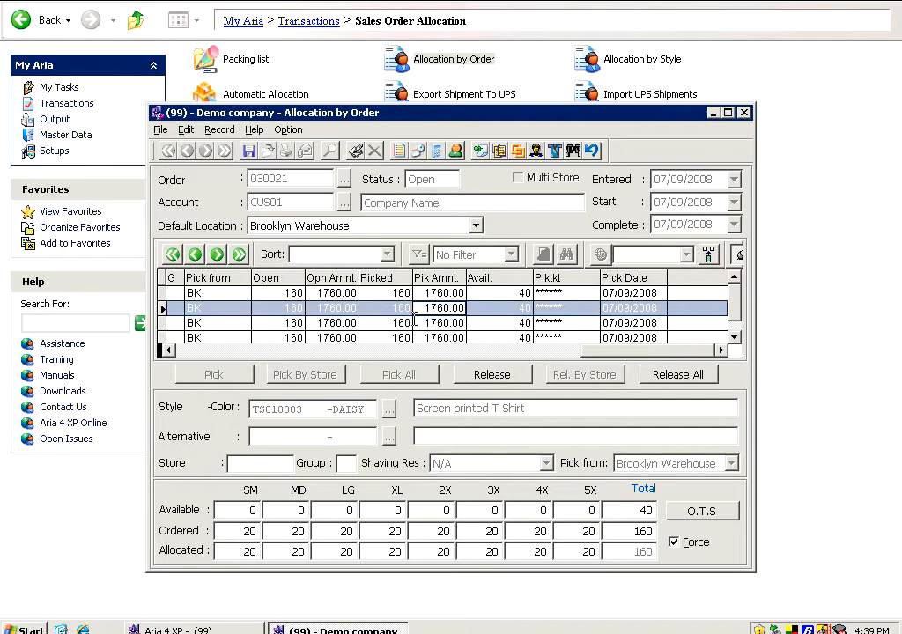
Step: Release the whole forced allocation and turn off Always Force Allocation
click(675, 542)
click(677, 375)
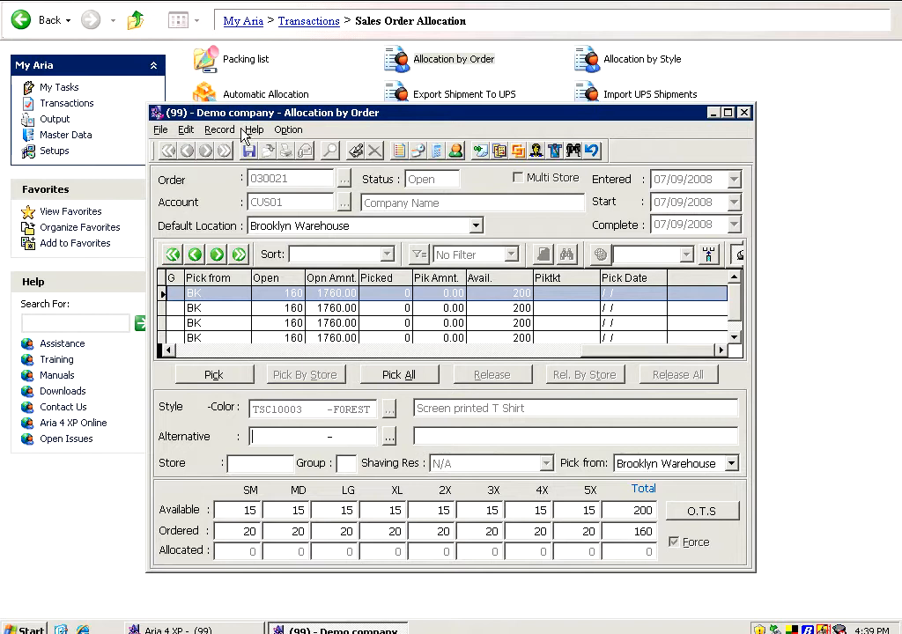
click(290, 131)
click(313, 249)
Step: Allocate the TSC10003-BLACK and TSC10003-DAISY lines one at a time without forcing
click(231, 377)
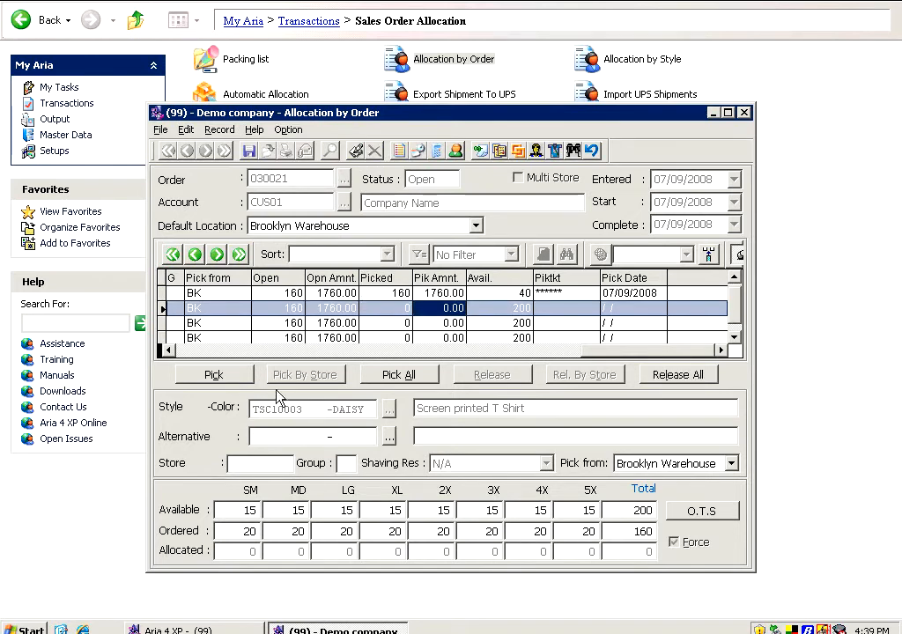
click(329, 293)
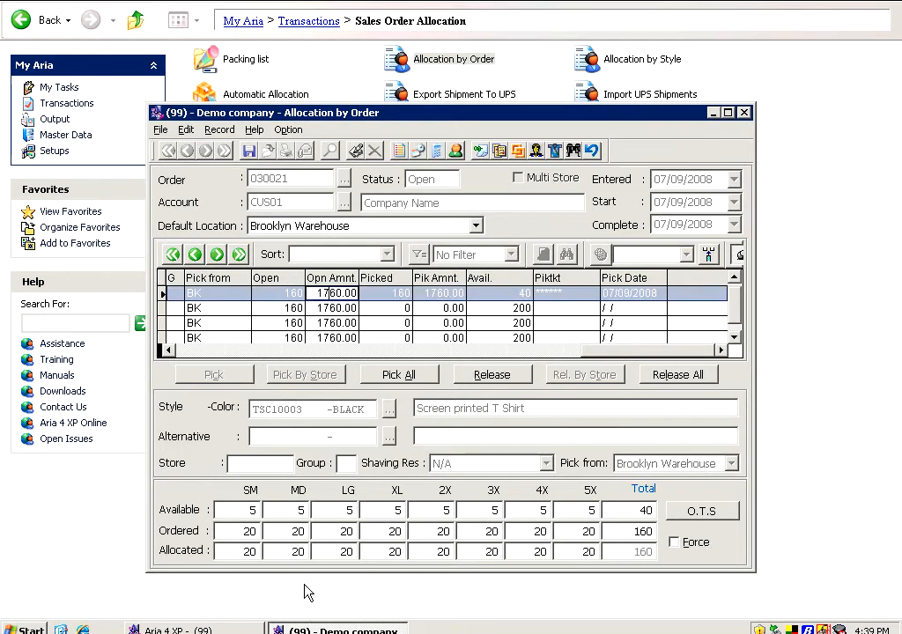
click(391, 309)
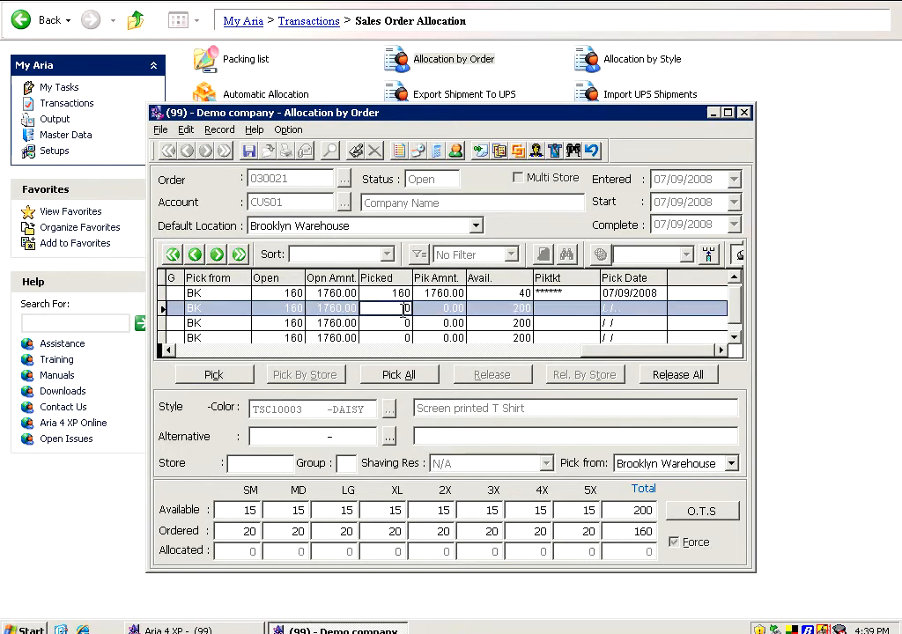
click(216, 375)
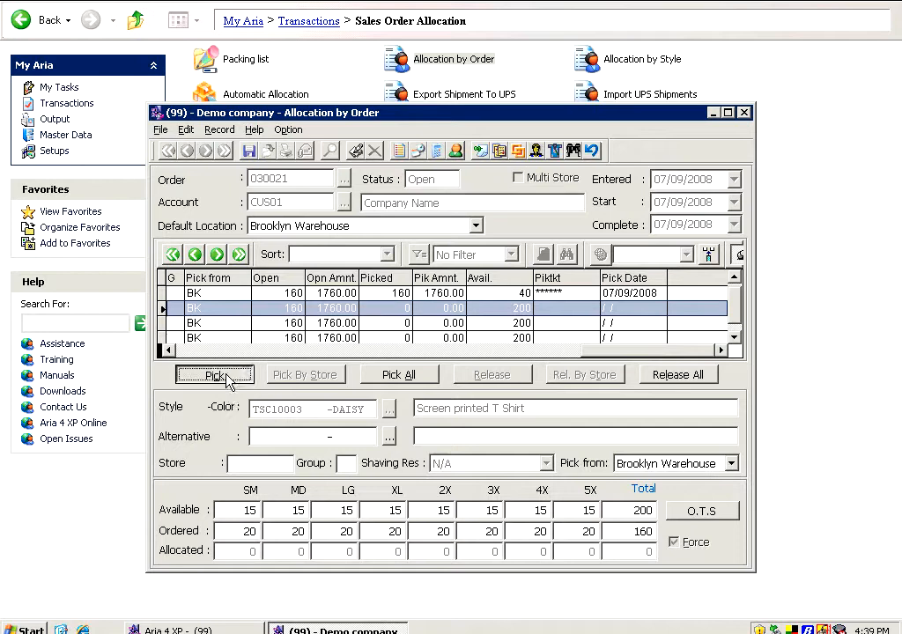
click(293, 131)
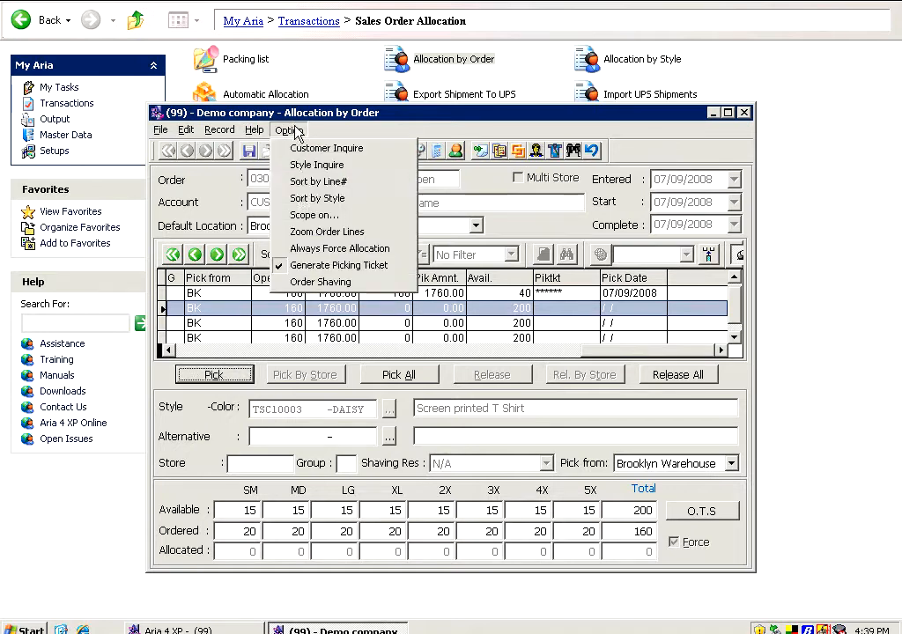
click(239, 373)
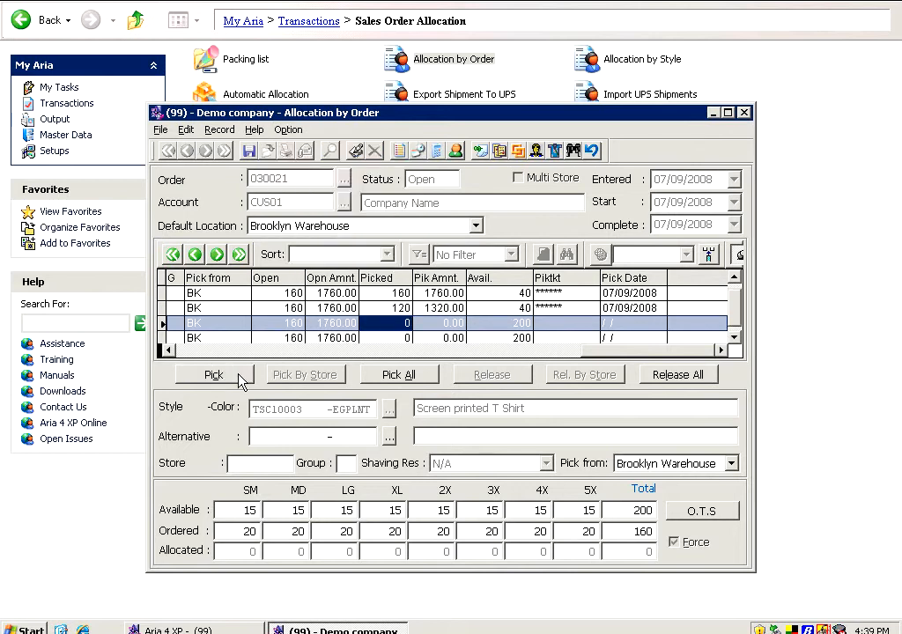
click(498, 307)
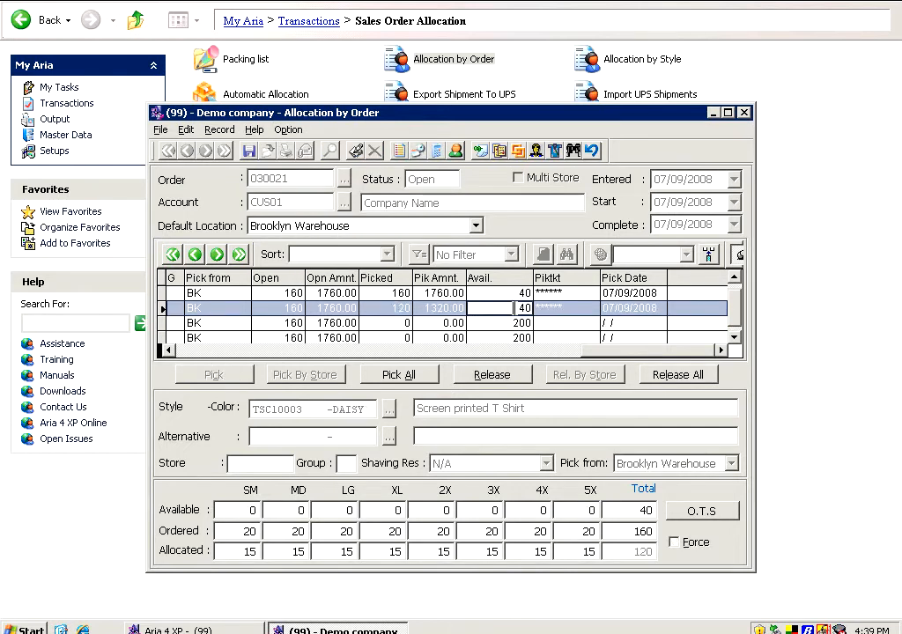
Step: Discard the order's unsaved allocation changes and put the same order back in edit mode
click(592, 150)
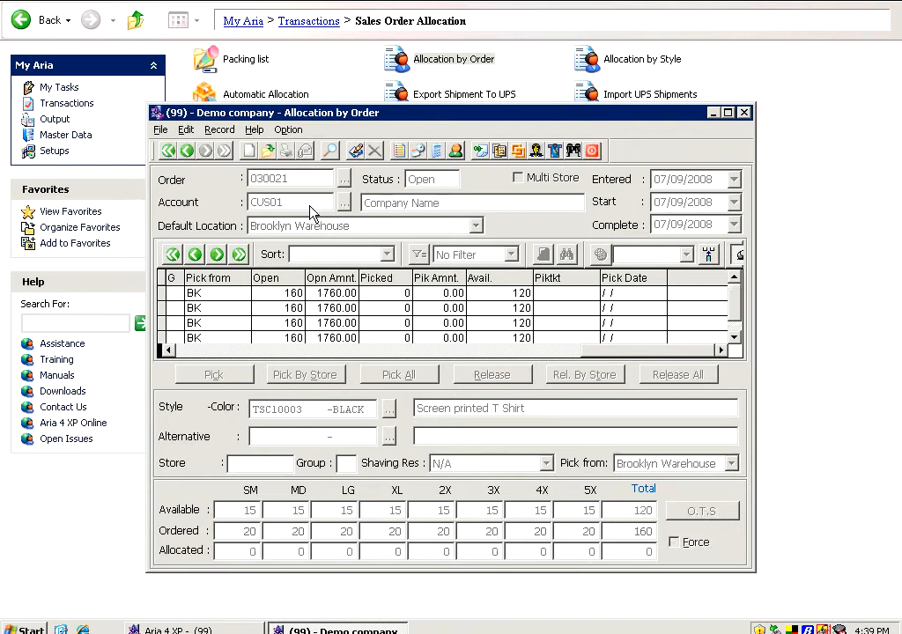
click(355, 151)
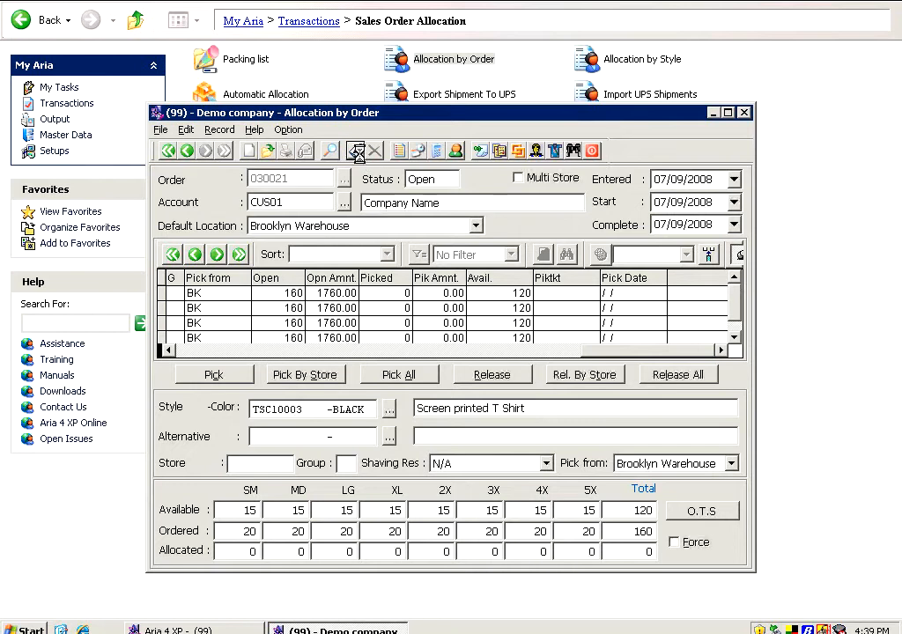
click(287, 130)
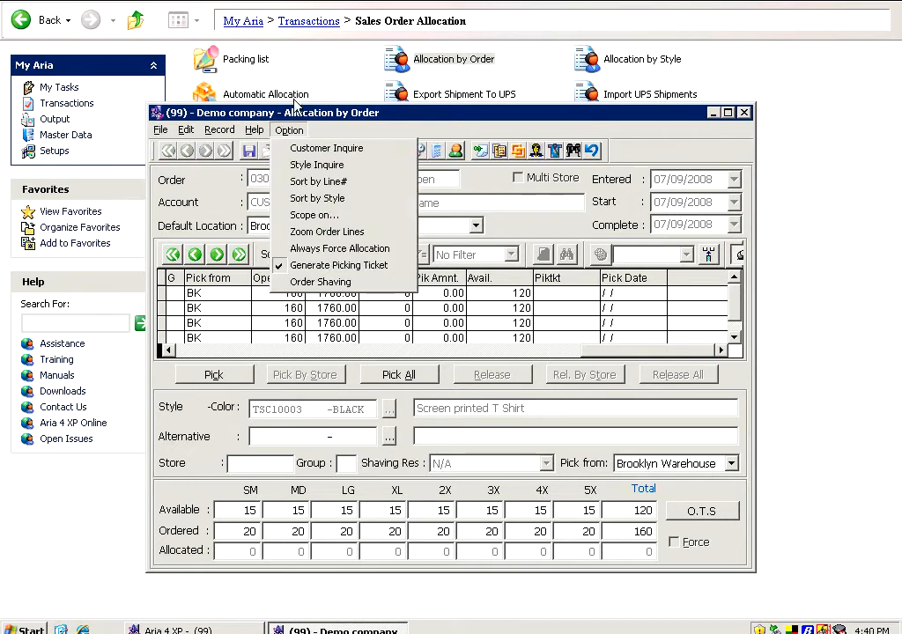
click(291, 111)
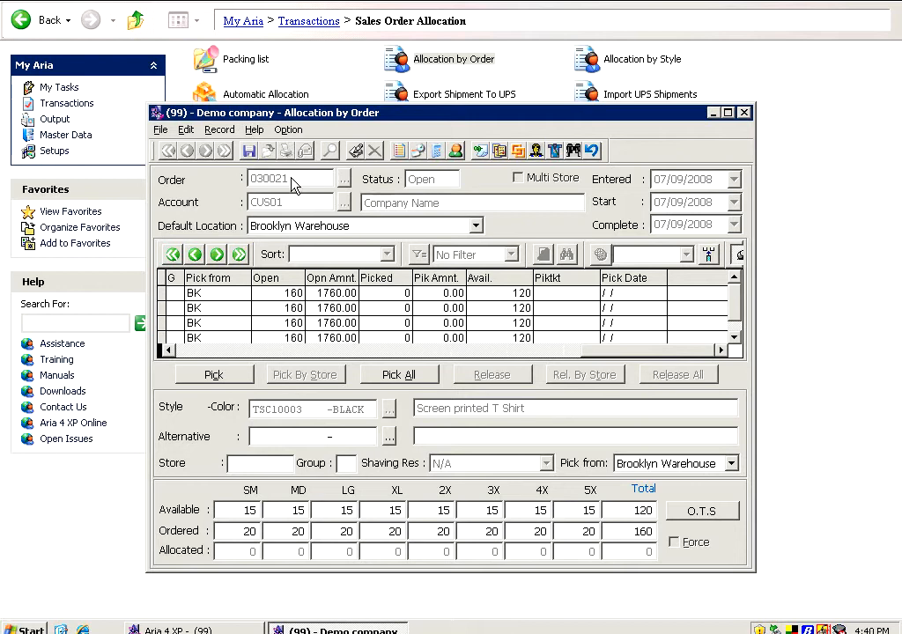
Step: Allocate the TSC10003-BLACK line and force its allocation up to the full ordered quantities
click(299, 293)
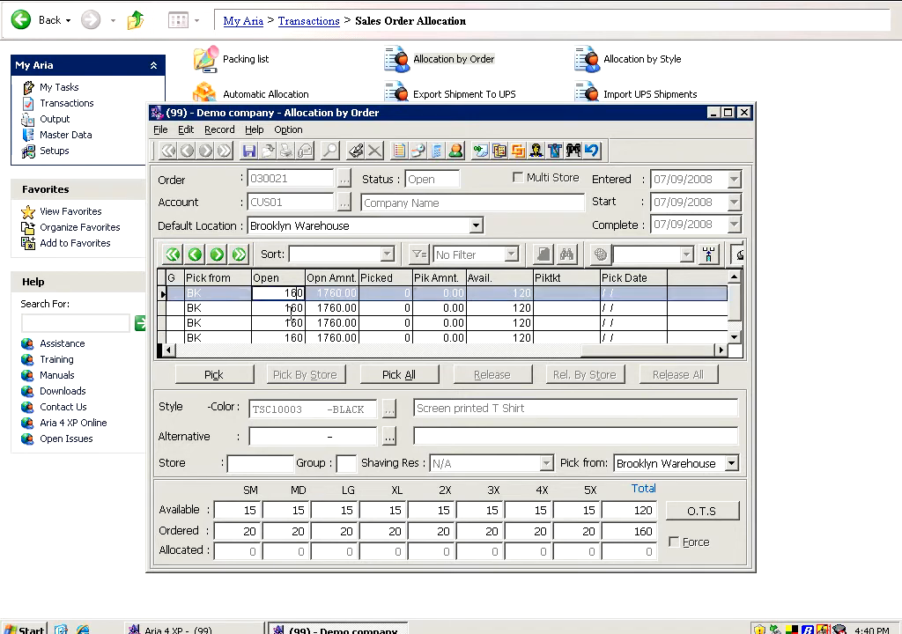
click(208, 378)
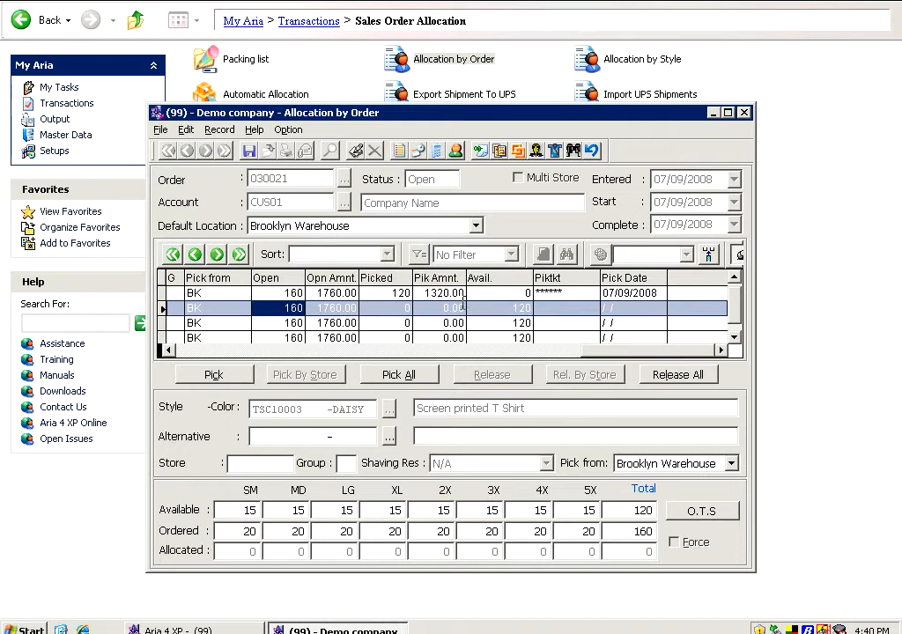
click(447, 293)
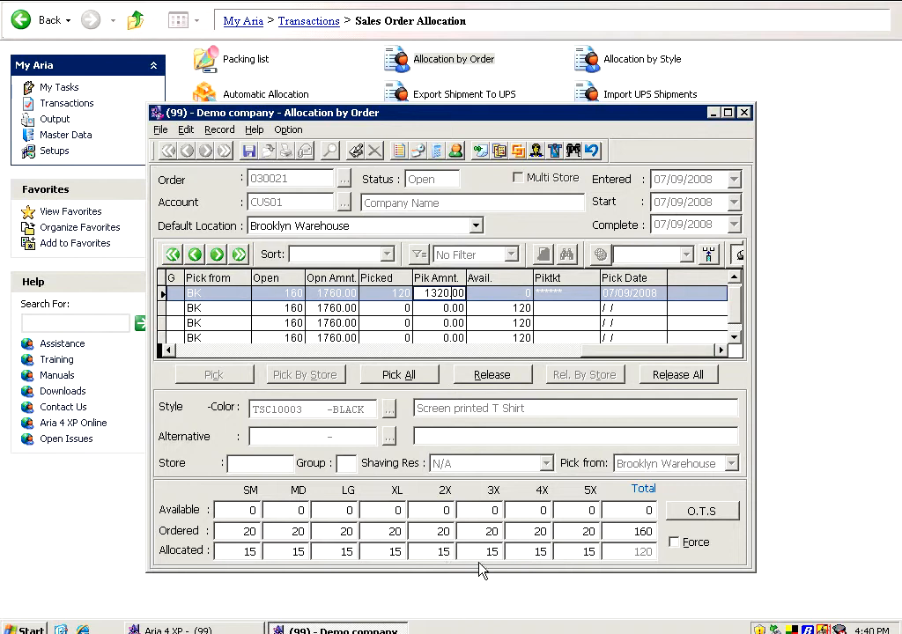
click(676, 544)
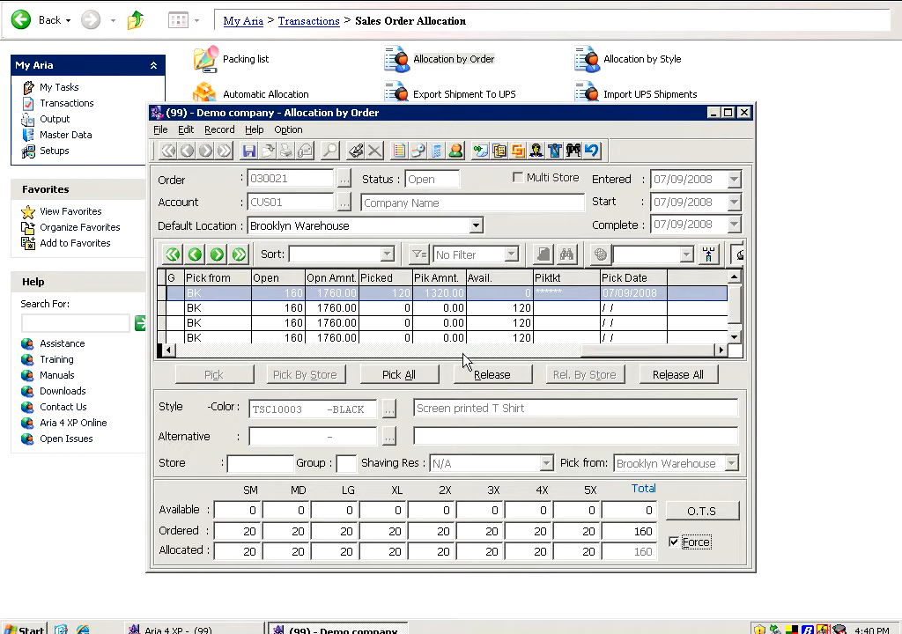
Step: Allocate the TSC10003-DAISY line and force its allocation up to the full ordered quantities
click(497, 309)
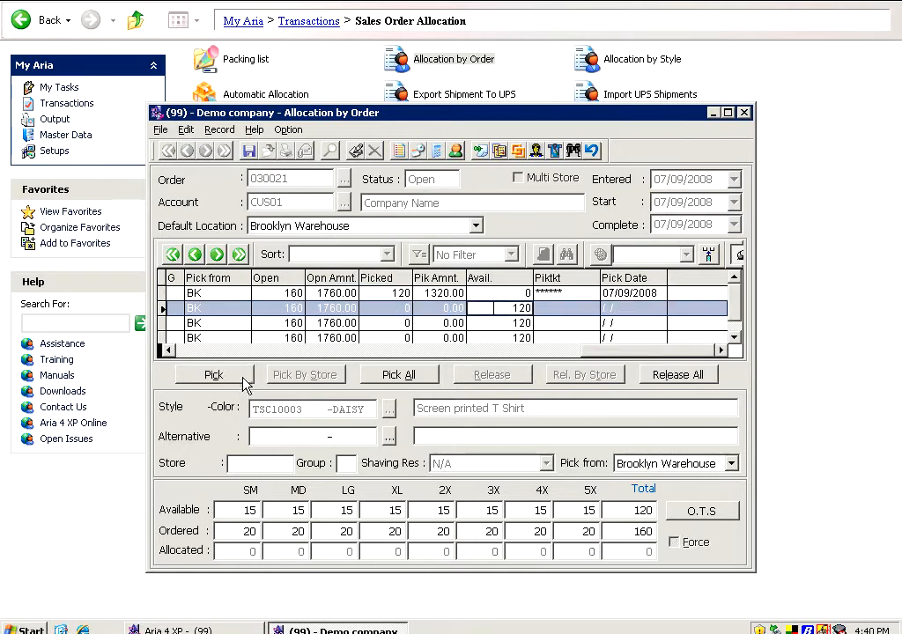
click(244, 379)
click(498, 308)
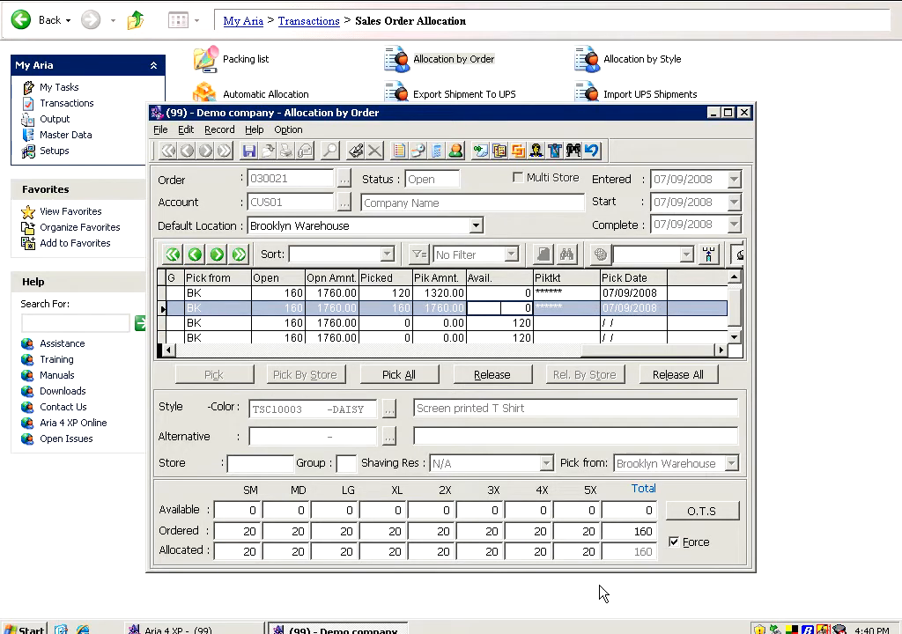
Step: Turn off Force for the TSC10003-DAISY line and set its allocated quantity to 15 in every size from SM to 5X
click(675, 543)
click(244, 559)
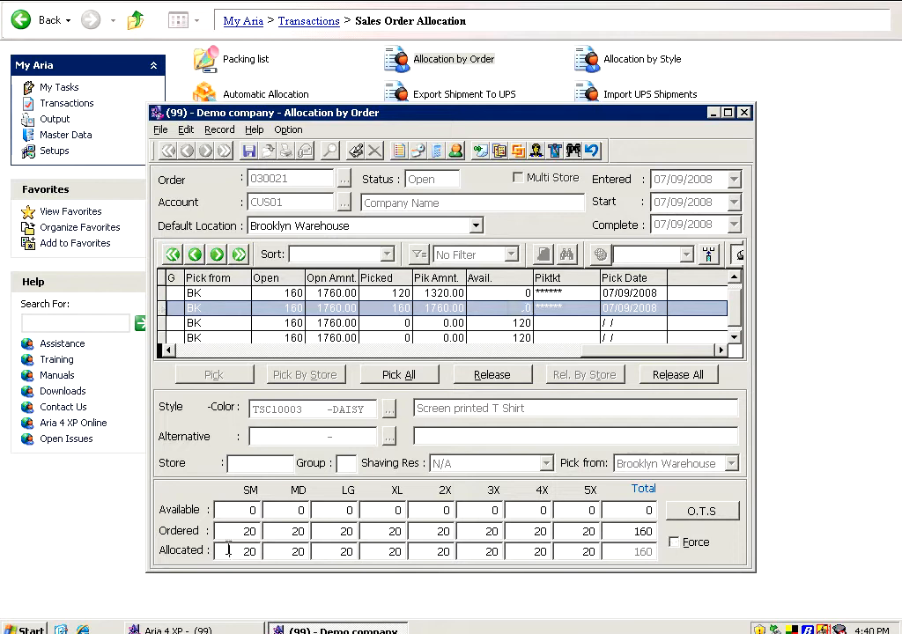
text(15)
key(Tab)
text(15)
key(Tab)
text(15)
key(Tab)
text(15)
key(Tab)
text(15)
key(Tab)
text(15)
key(Tab)
text(15)
key(Tab)
text(15)
key(Tab)
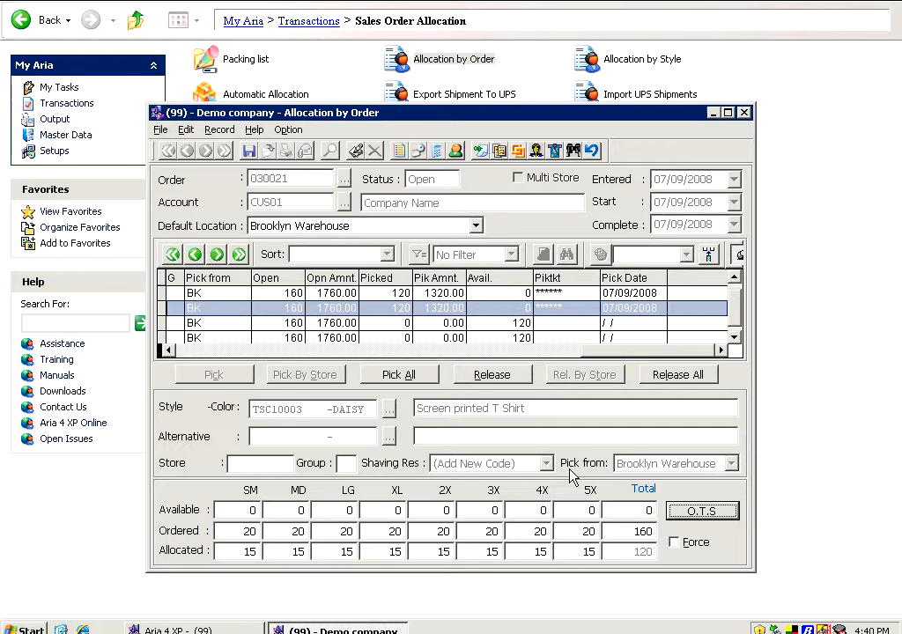
Step: Discard the unsaved allocation changes, then clear the form and reload the same order by its order number
click(592, 153)
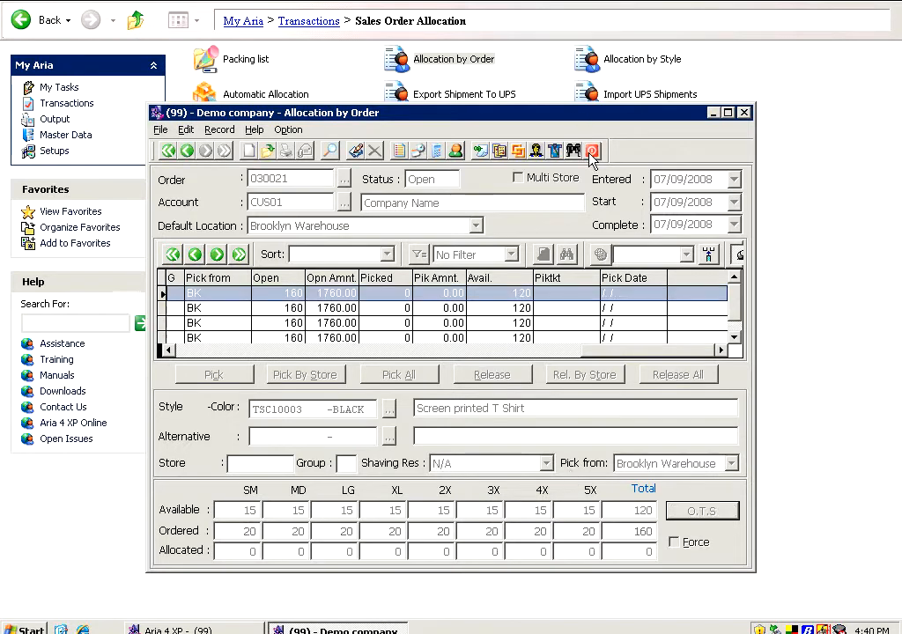
click(585, 294)
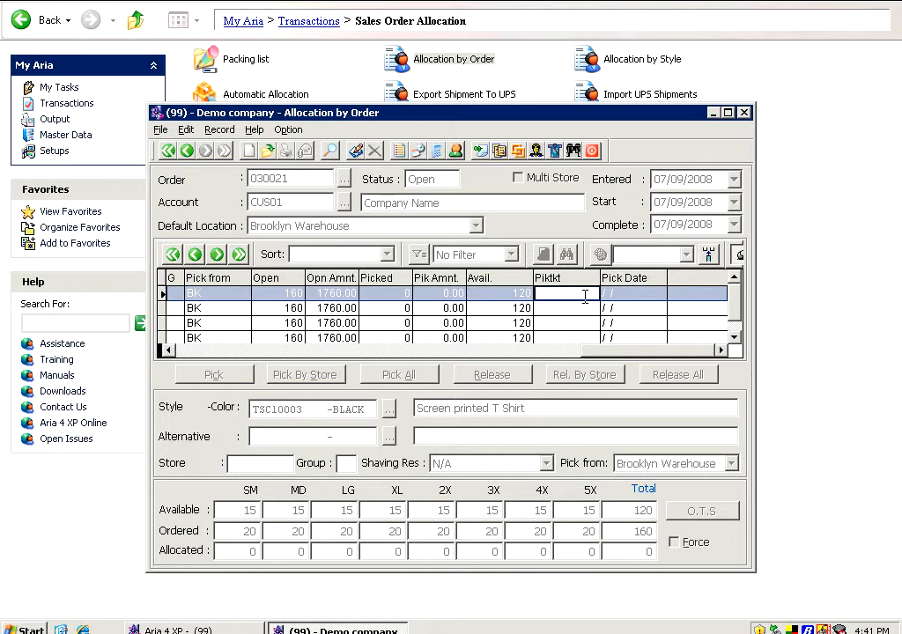
click(273, 152)
click(284, 129)
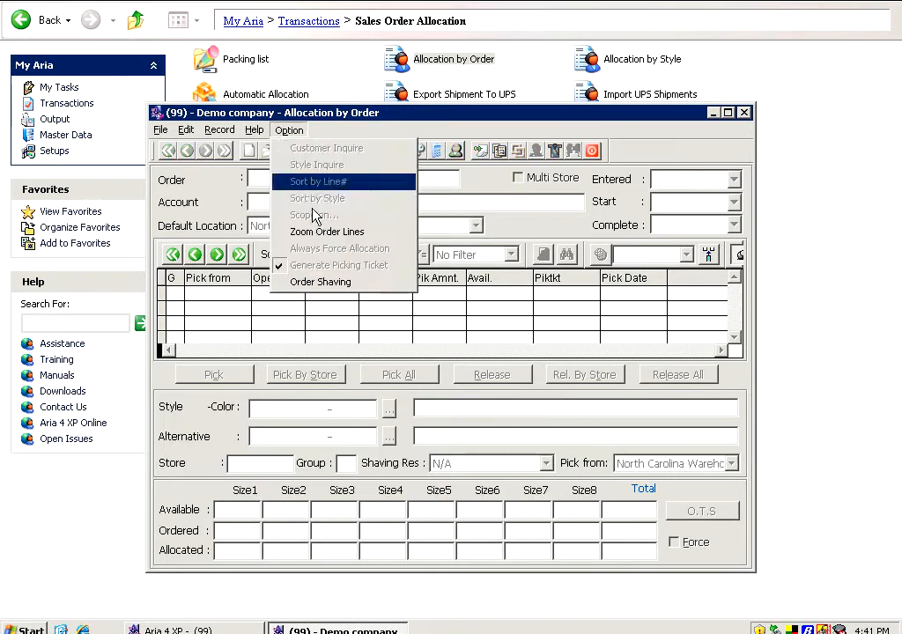
click(284, 130)
click(314, 174)
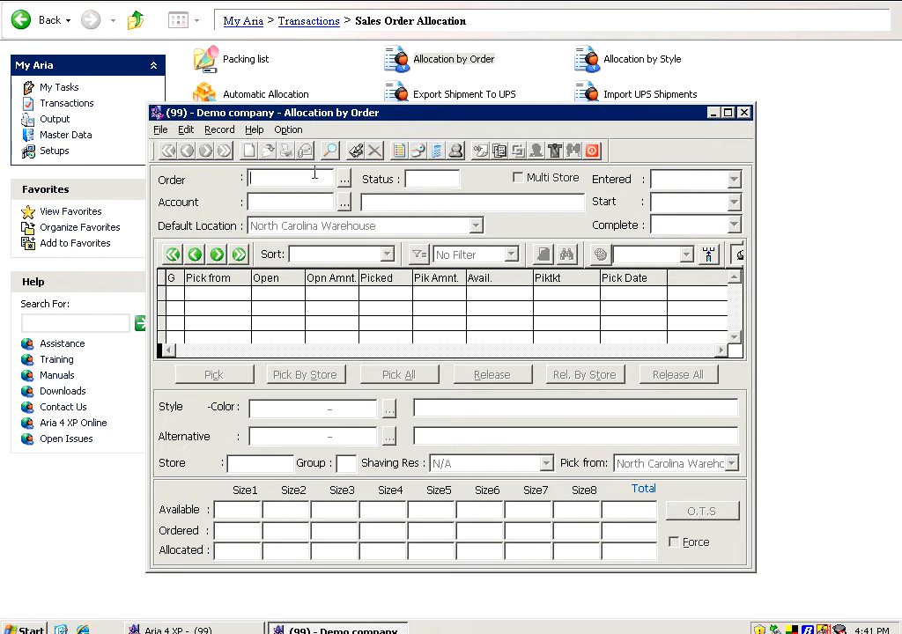
text(030001)
key(Left)
text(2)
key(Return)
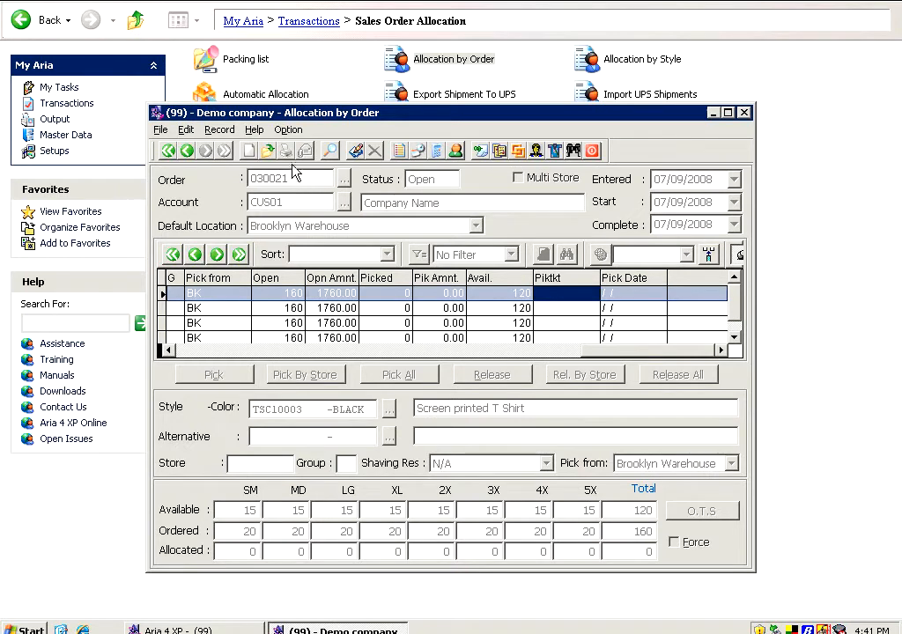
Step: Put the order in edit mode and turn on Always Force Allocation
click(291, 130)
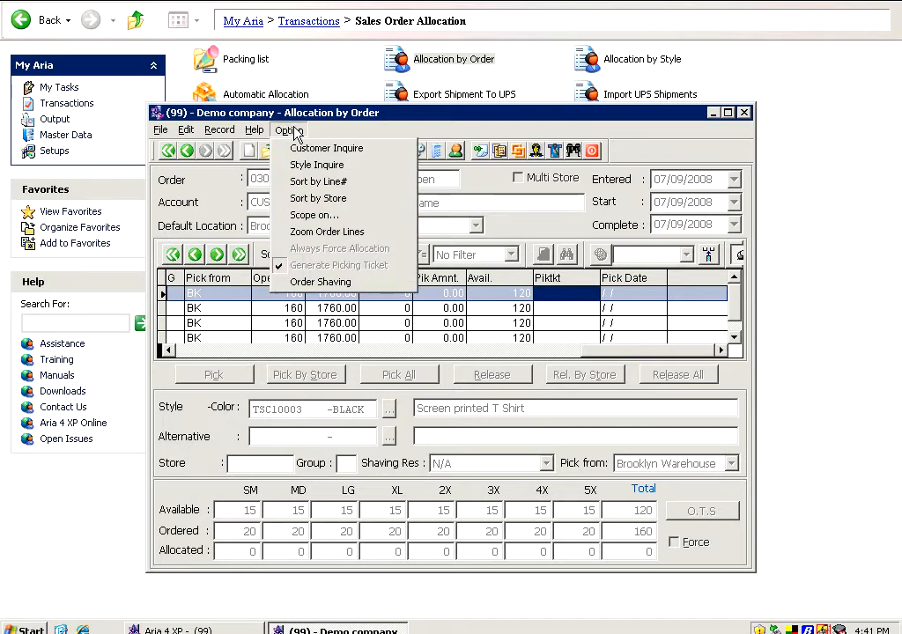
click(275, 112)
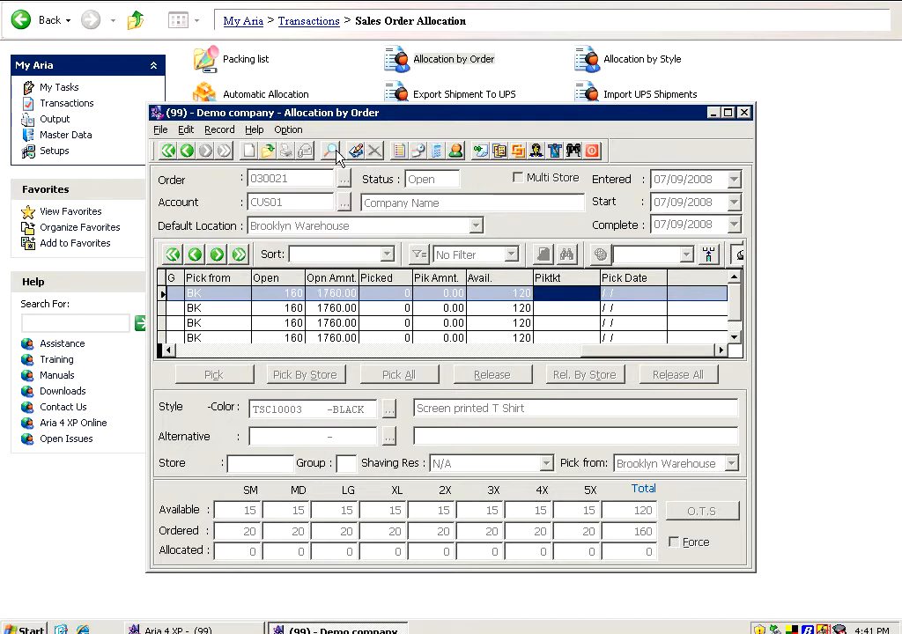
click(360, 151)
click(275, 130)
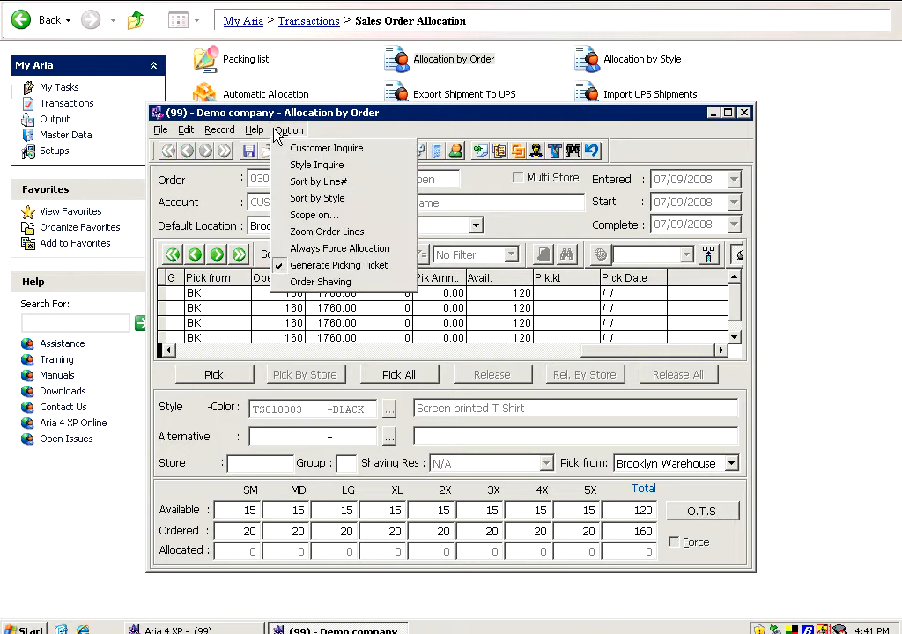
click(346, 249)
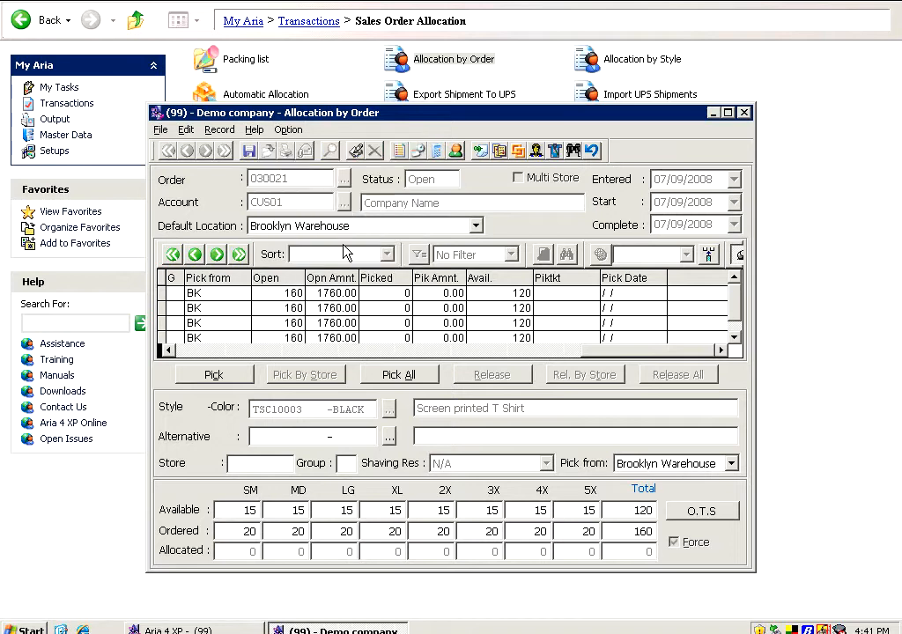
Step: Allocate all lines of the order with Pick All and save to generate its picking ticket
click(438, 375)
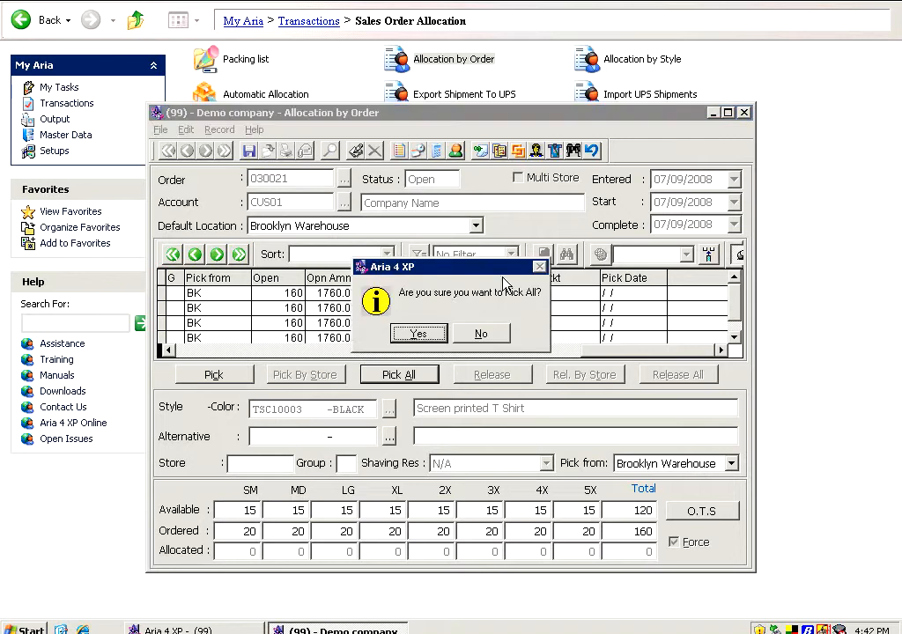
click(410, 335)
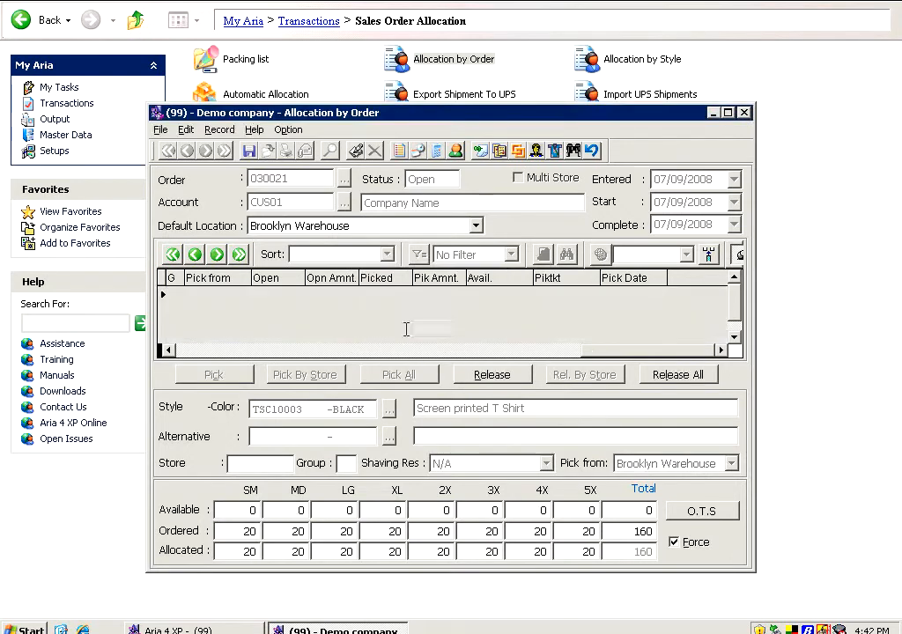
click(248, 152)
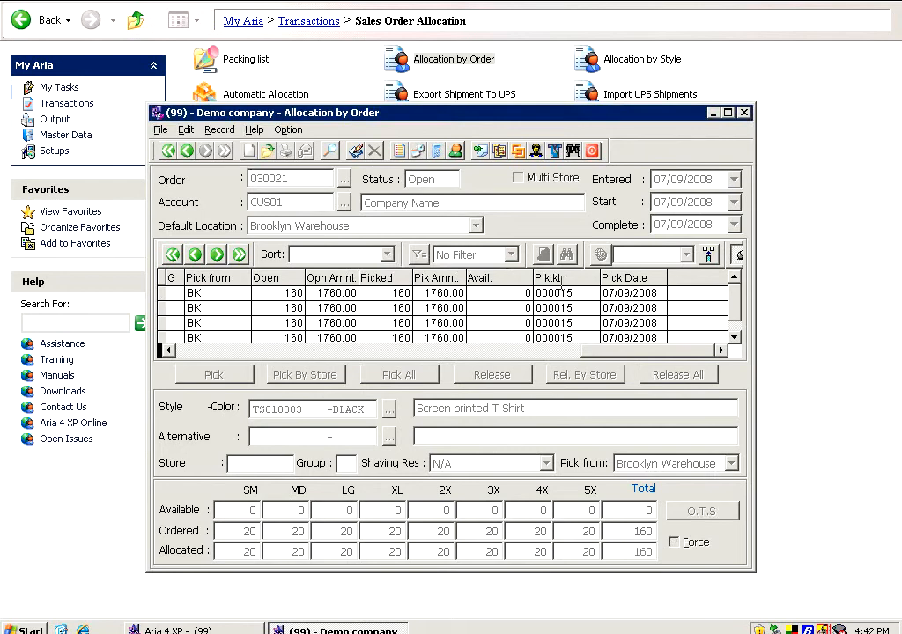
Step: Examine the picked quantities and picking tickets of the TSC10003-EGPLNT line and the earlier orders, then return to the last order
click(568, 324)
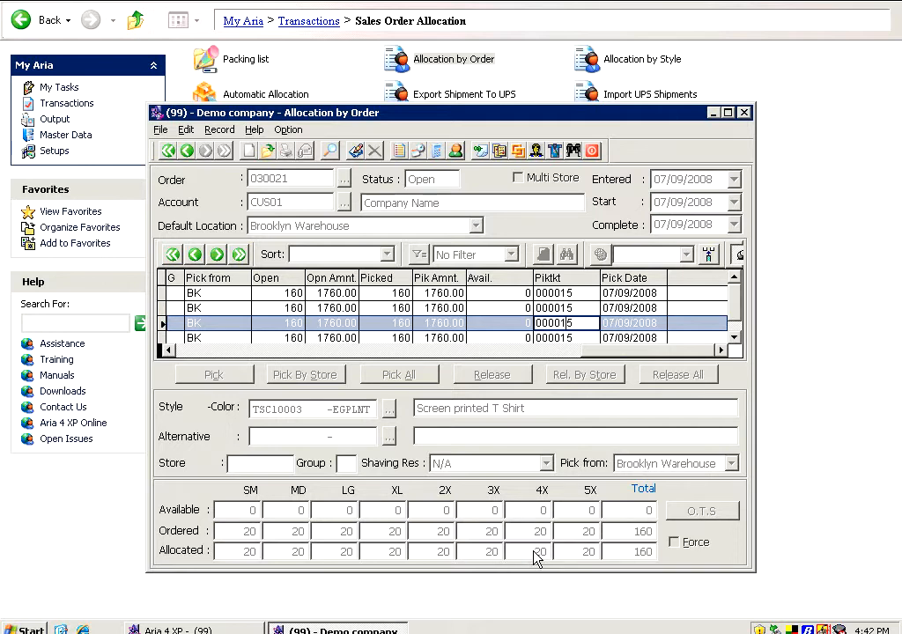
click(187, 152)
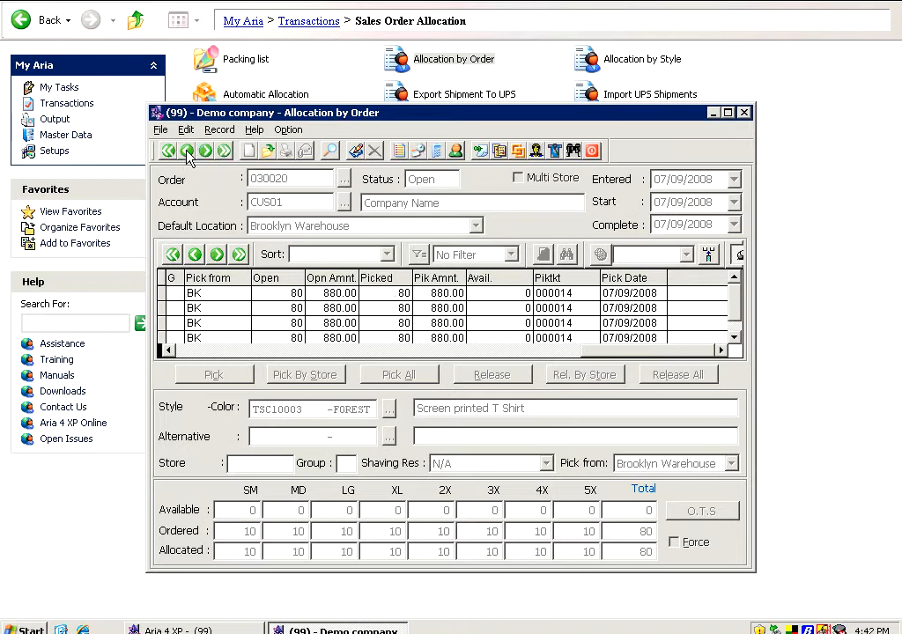
click(187, 152)
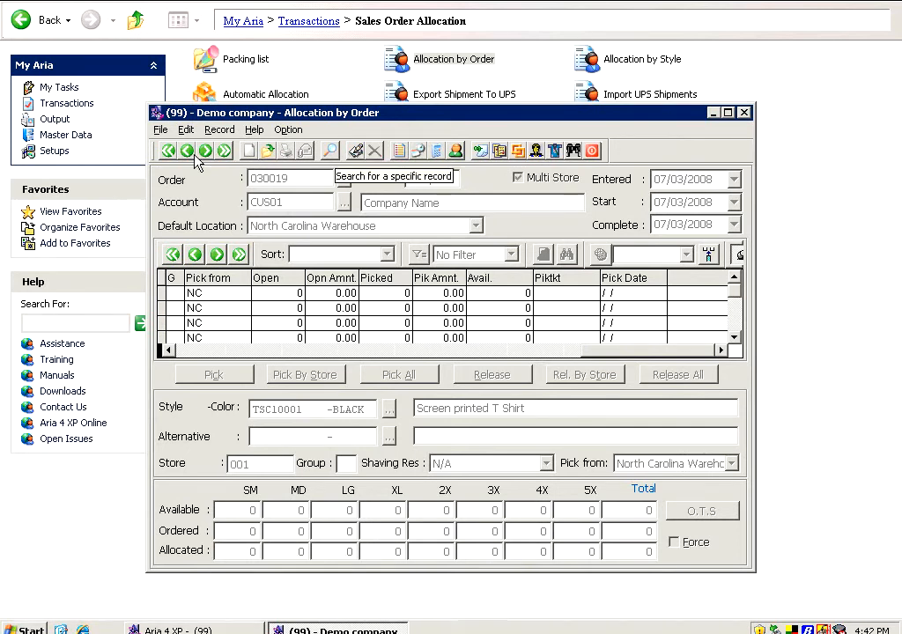
click(188, 152)
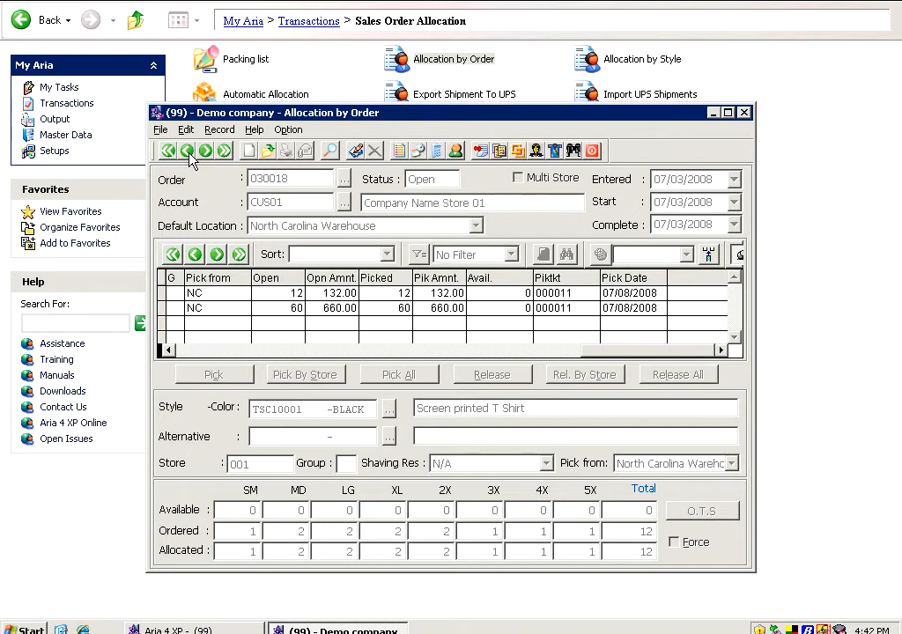
click(187, 151)
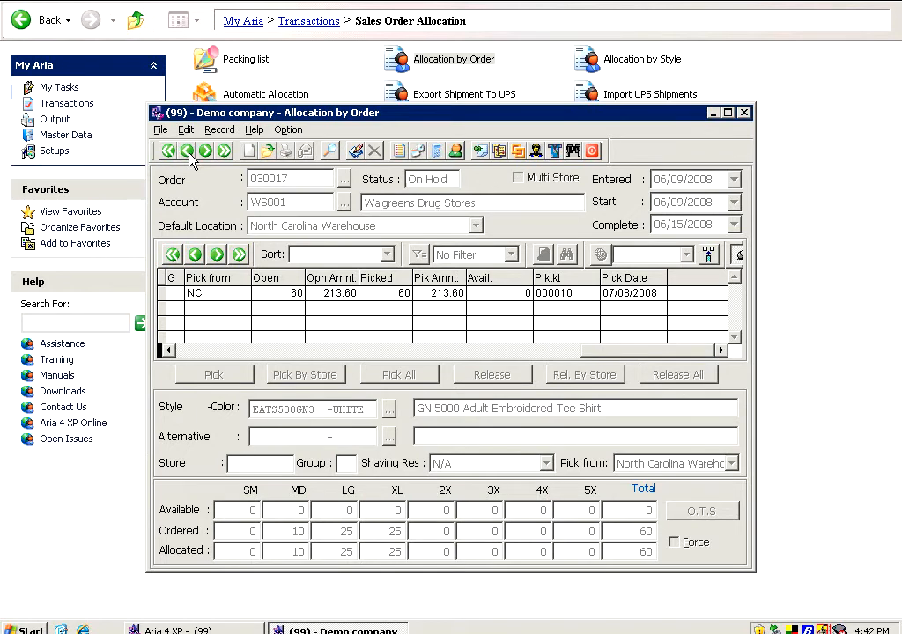
click(188, 152)
click(188, 151)
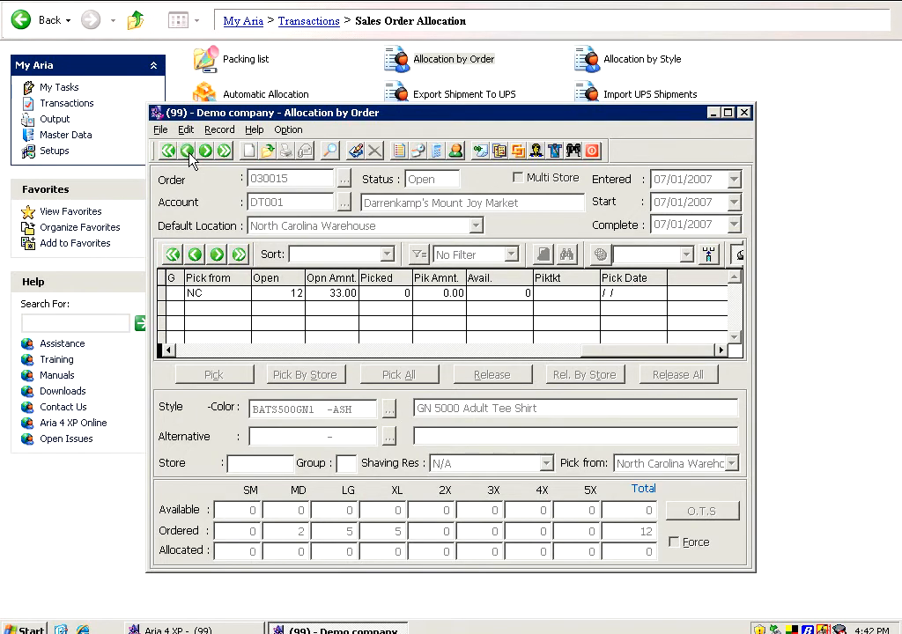
click(188, 151)
click(187, 151)
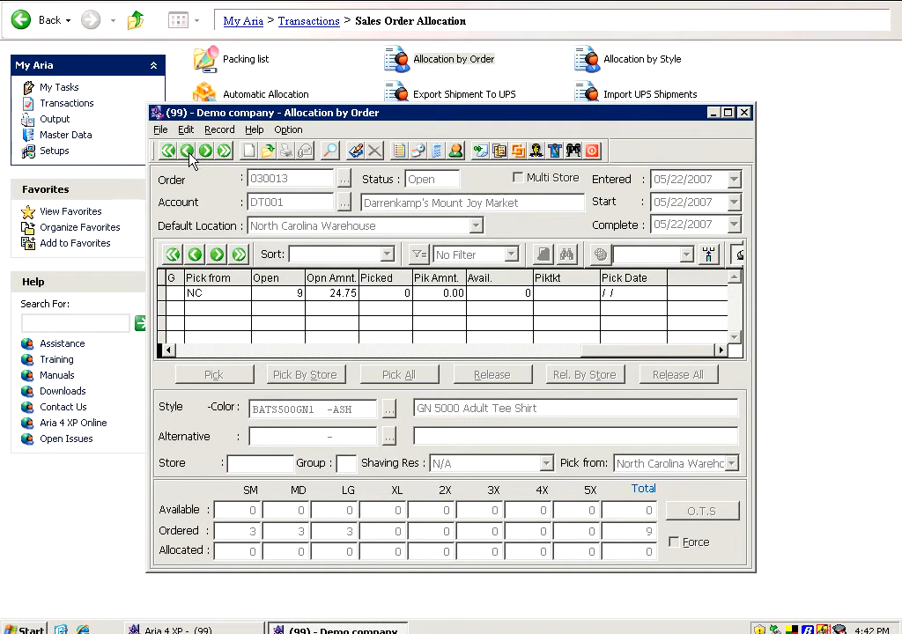
click(187, 152)
click(223, 152)
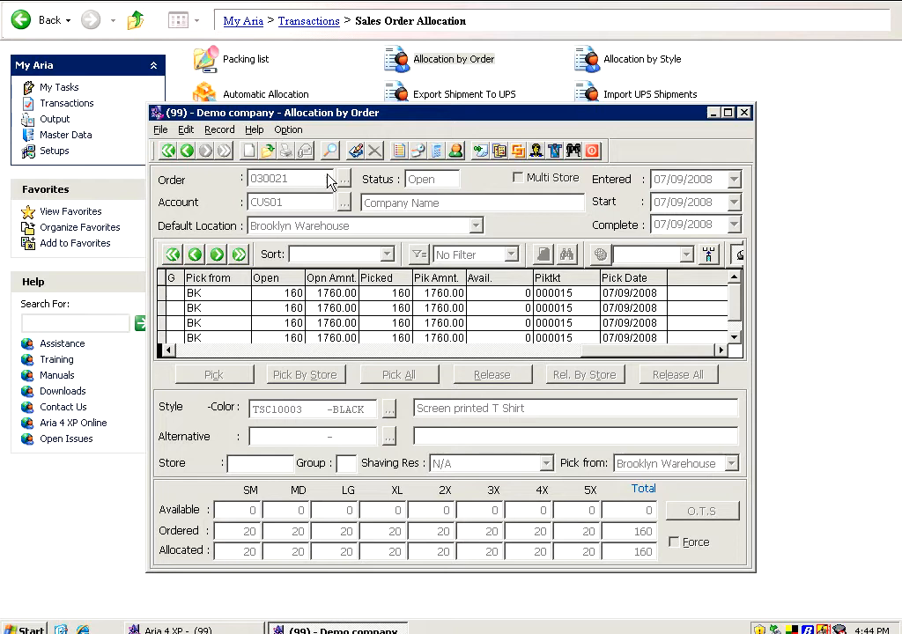
Step: Put the order in edit mode, release the allocation of all its lines and save the order
click(355, 150)
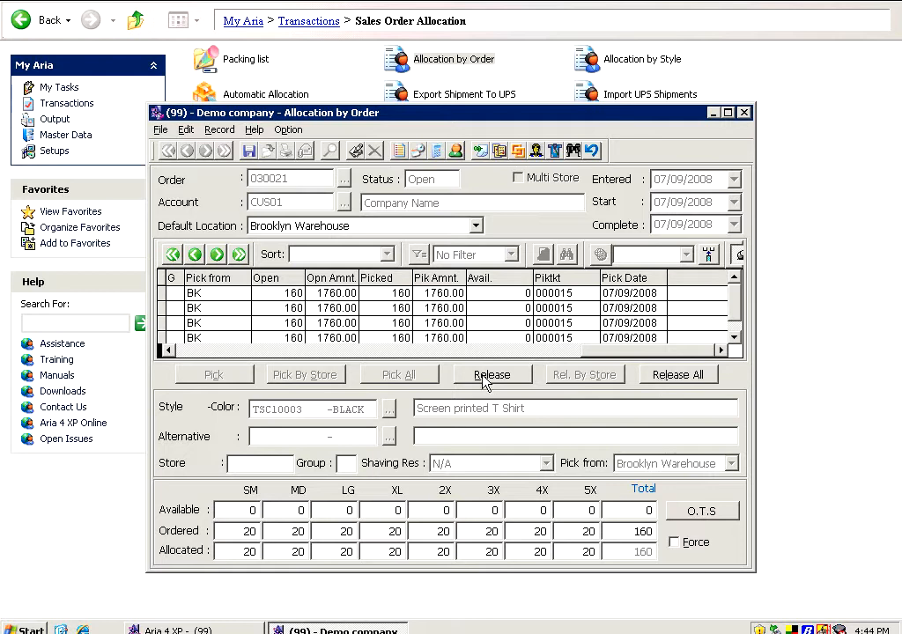
click(481, 323)
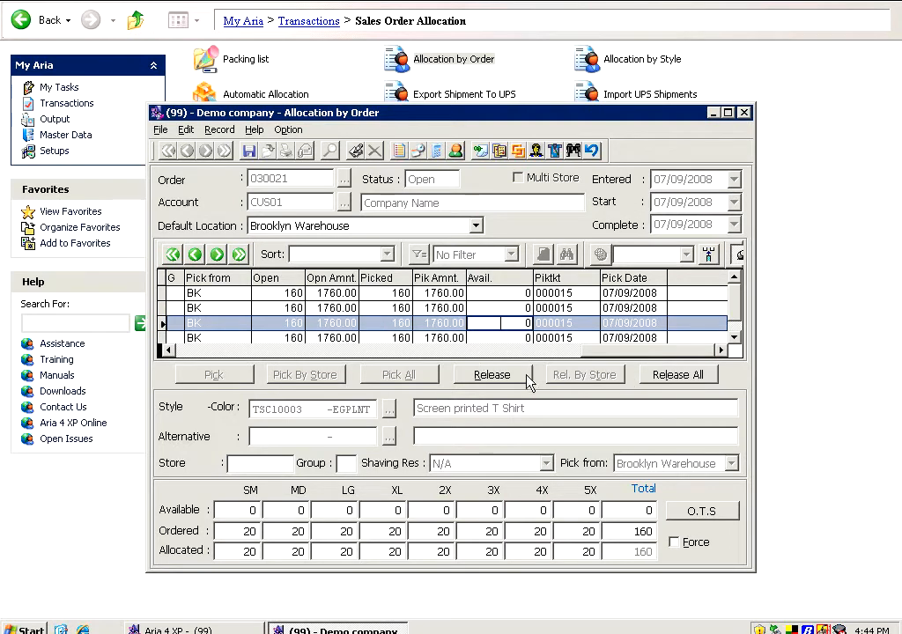
click(696, 375)
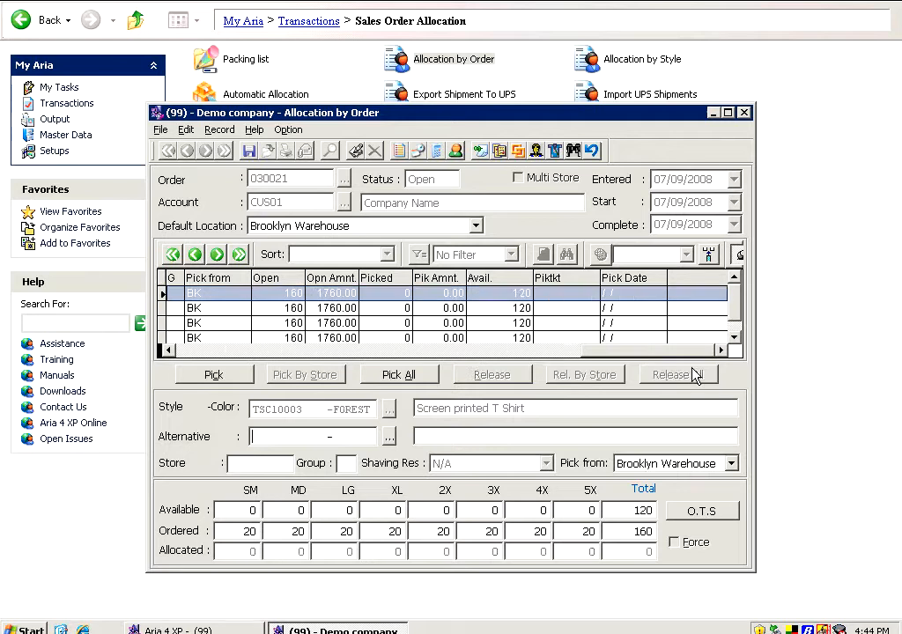
click(450, 323)
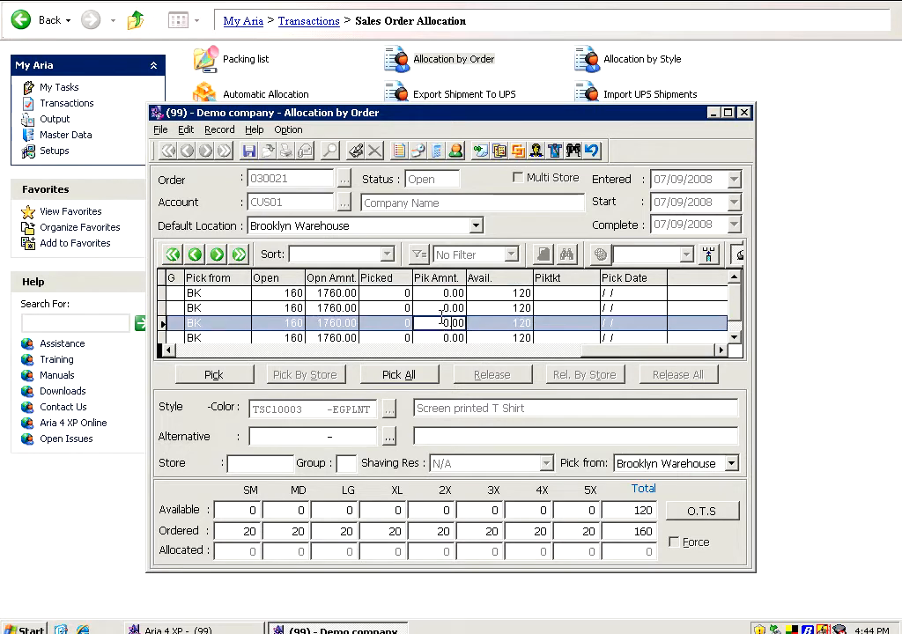
click(250, 153)
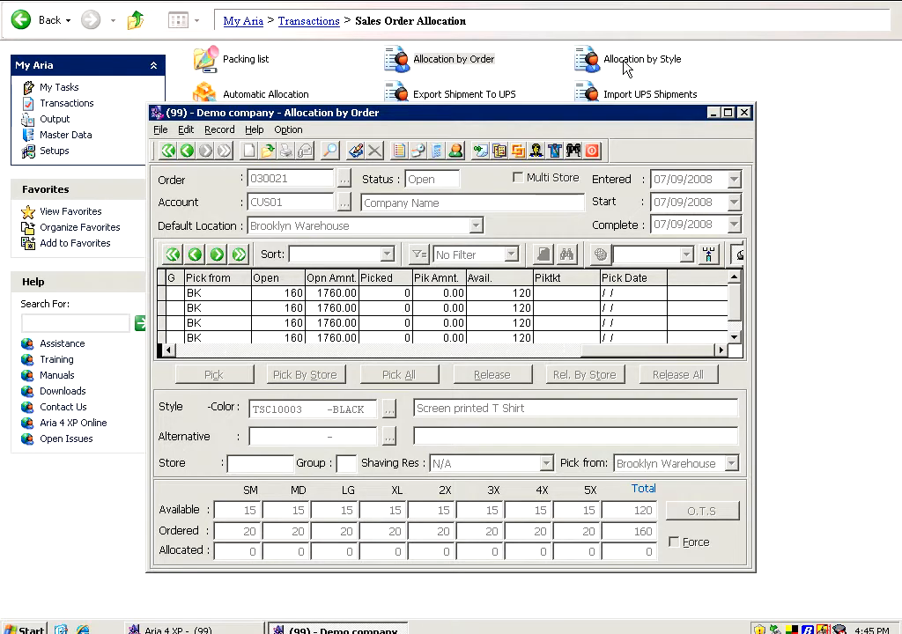
Step: Close Allocation by Order and open Automatic Allocation
click(744, 112)
click(230, 104)
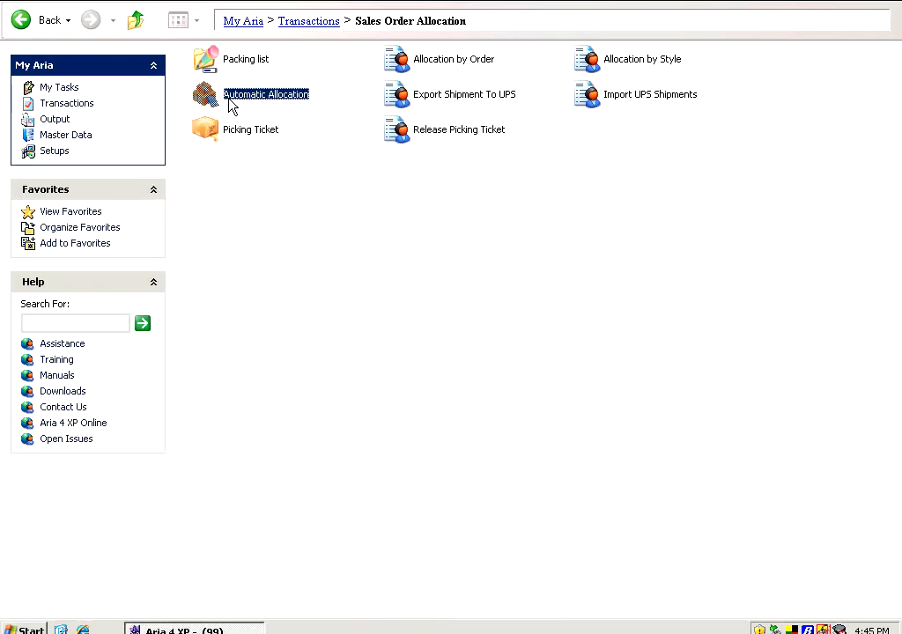